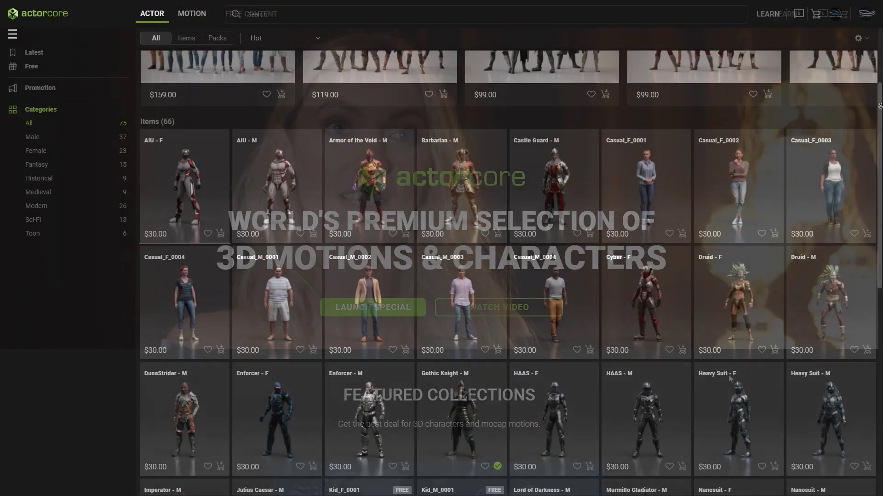
Filter the actor catalogue to the Modern category and preview the Party_M_0003 character.
scroll(879, 107, "down", 2)
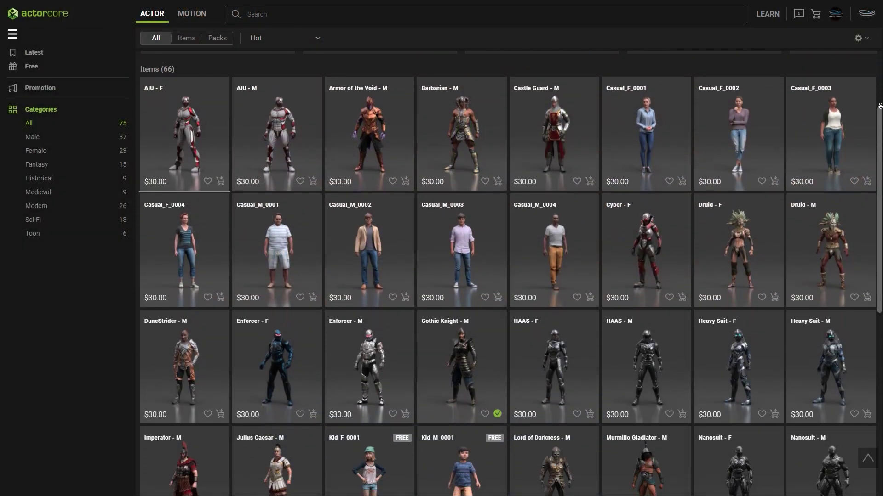
scroll(879, 106, "down", 2)
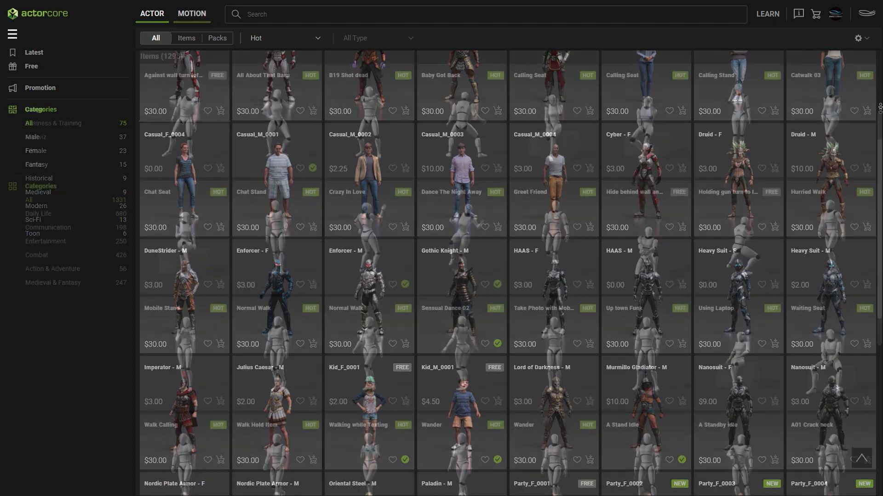
scroll(879, 110, "down", 3)
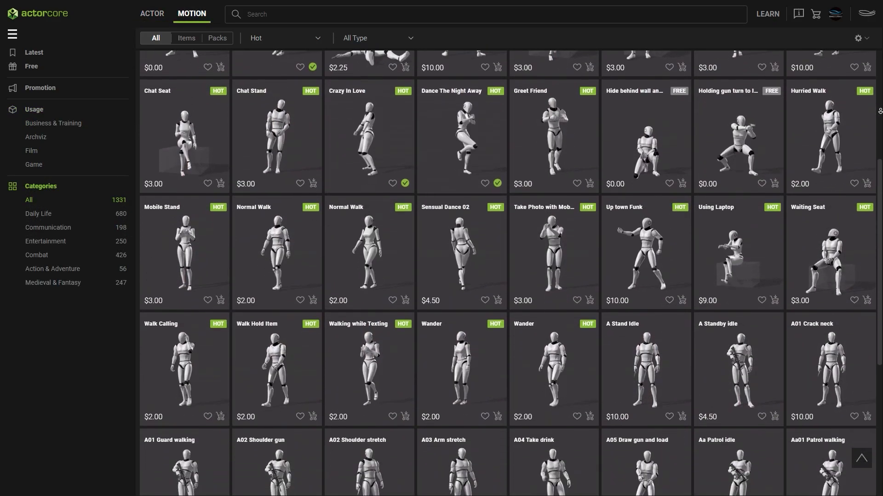
scroll(880, 111, "down", 3)
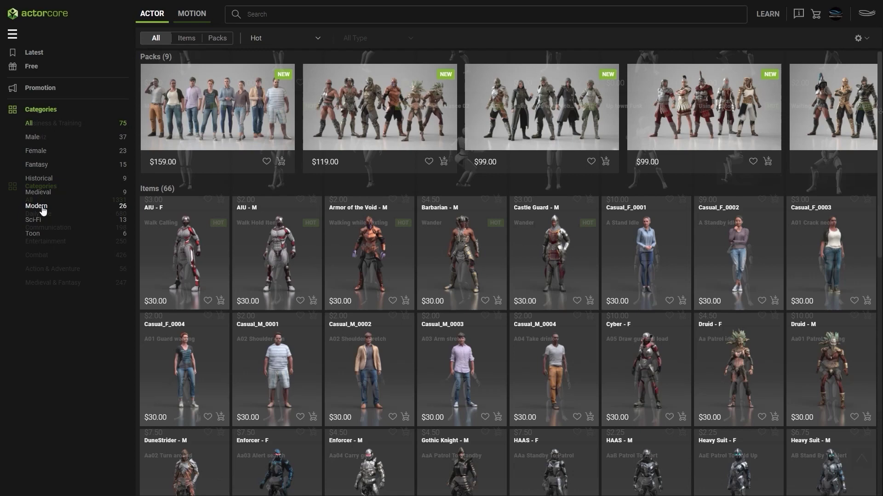
left_click(42, 209)
scroll(658, 121, "down", 1)
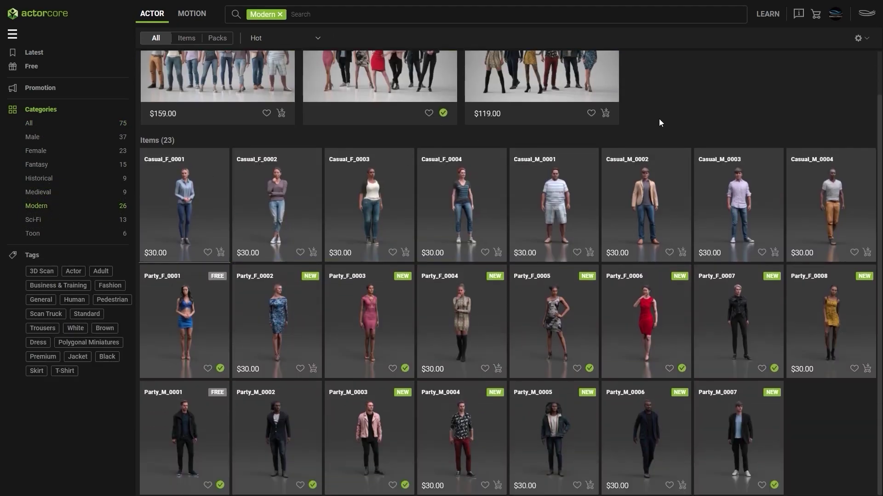
left_click(357, 445)
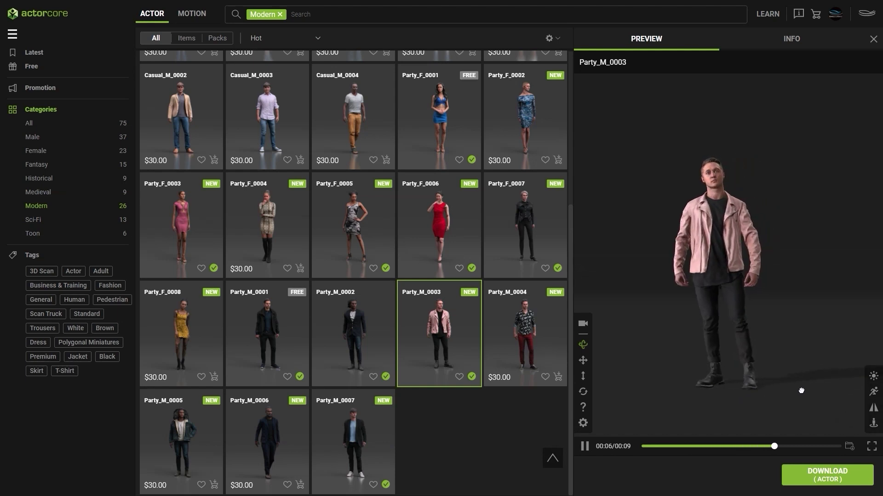
Search the motion catalogue for "talking", limit it to Male, and preview the Waiting - Talk motion on the character.
left_click(204, 18)
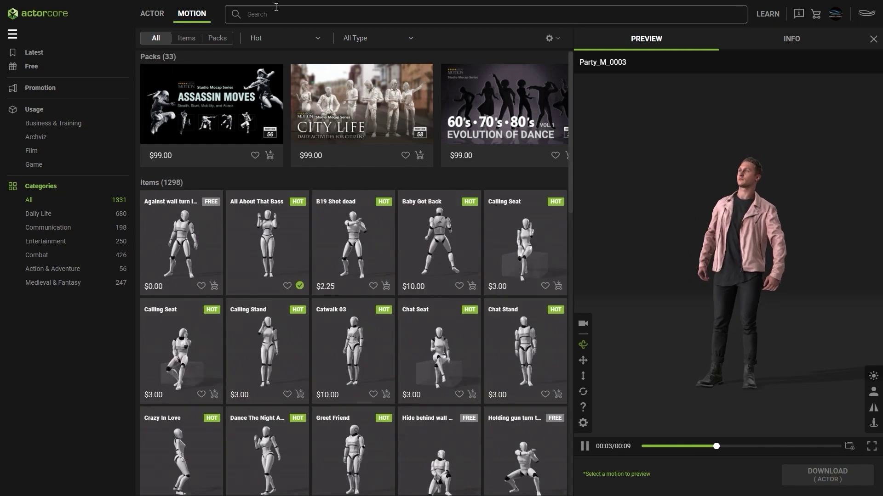
left_click(291, 11)
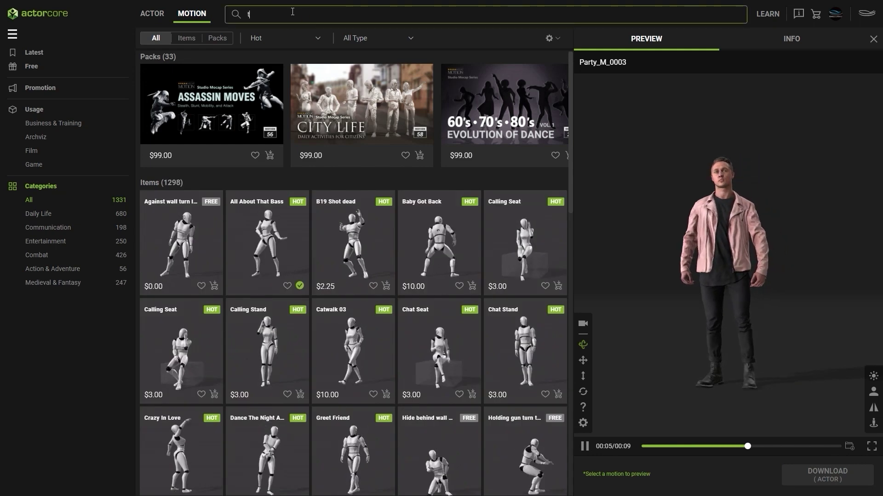
type("talking")
key("Return")
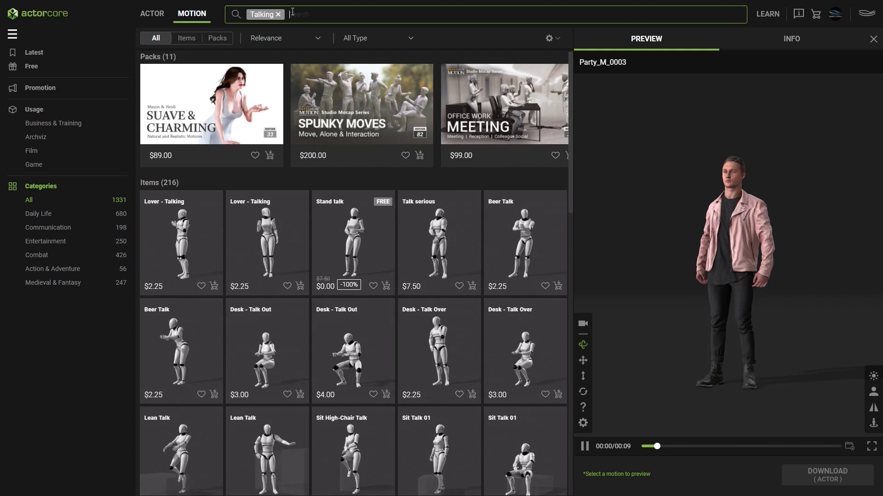
left_click(407, 38)
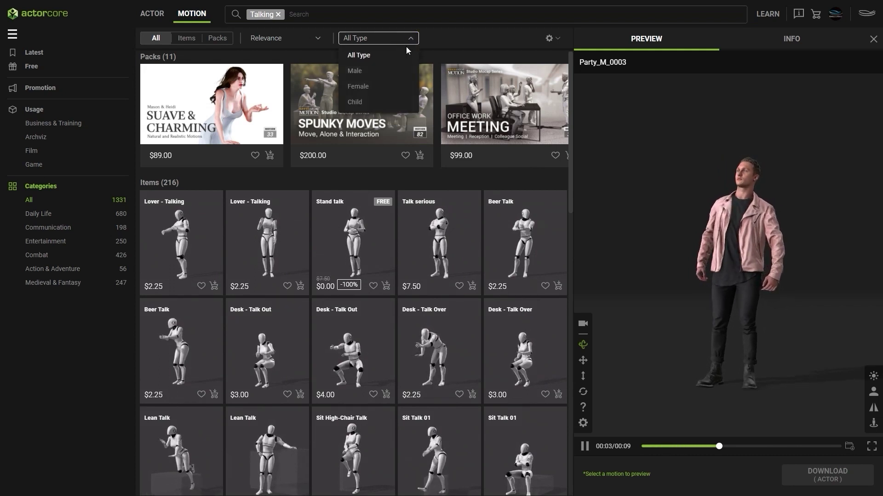
left_click(394, 87)
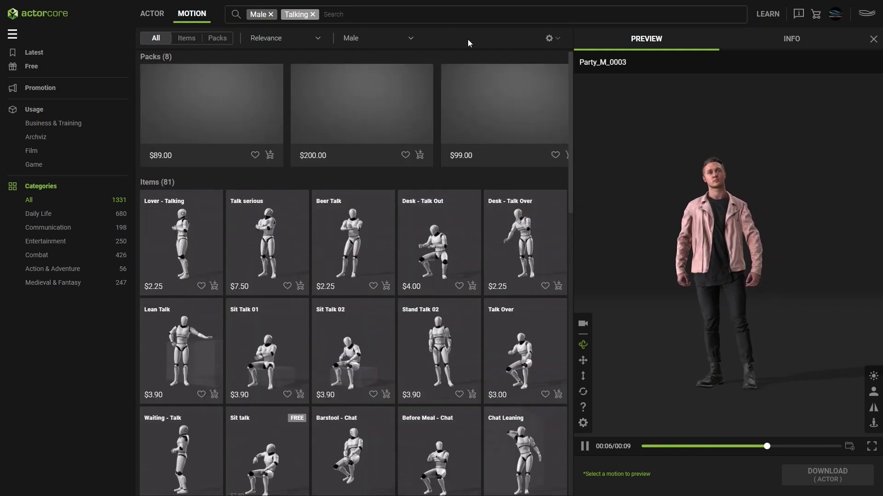
left_click_drag(568, 168, 559, 245)
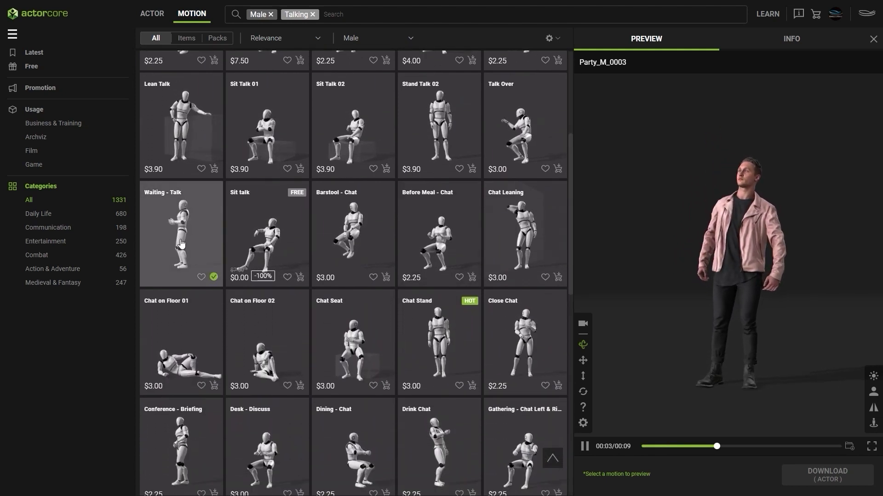
left_click(197, 247)
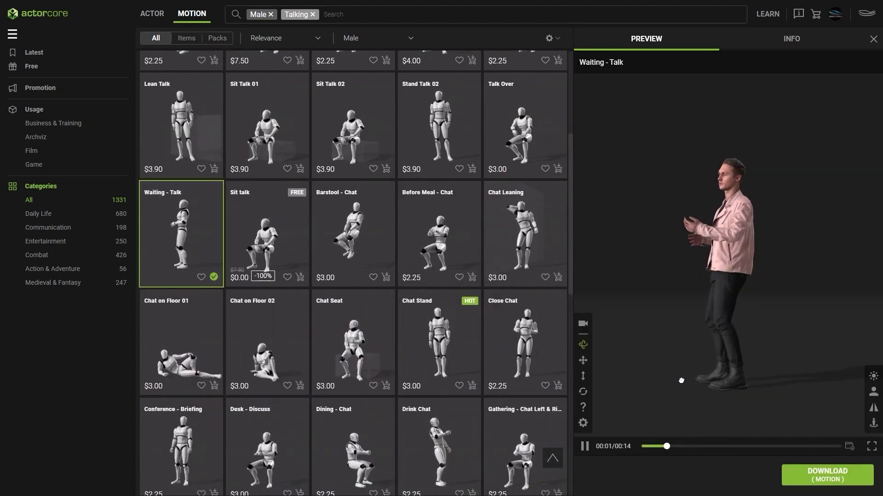
Open the account's inventory and select the Party_M_0003 actor and the Waiting - Talk motion.
left_click(835, 16)
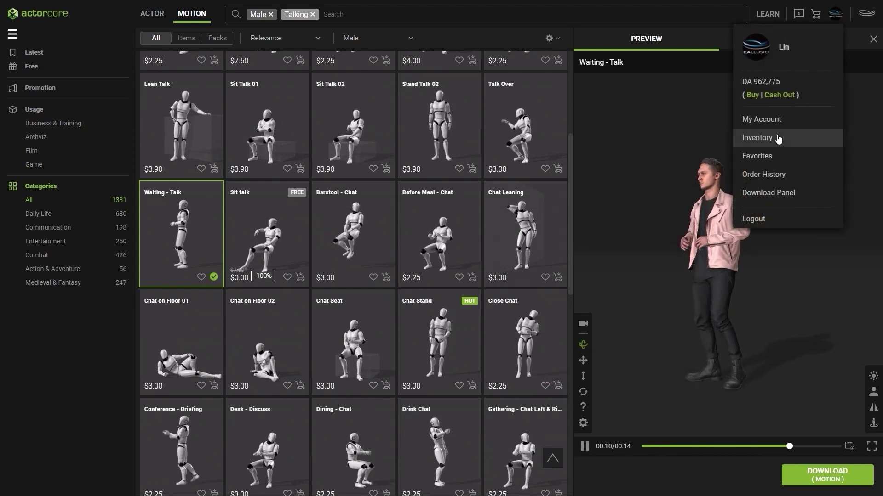
left_click(798, 143)
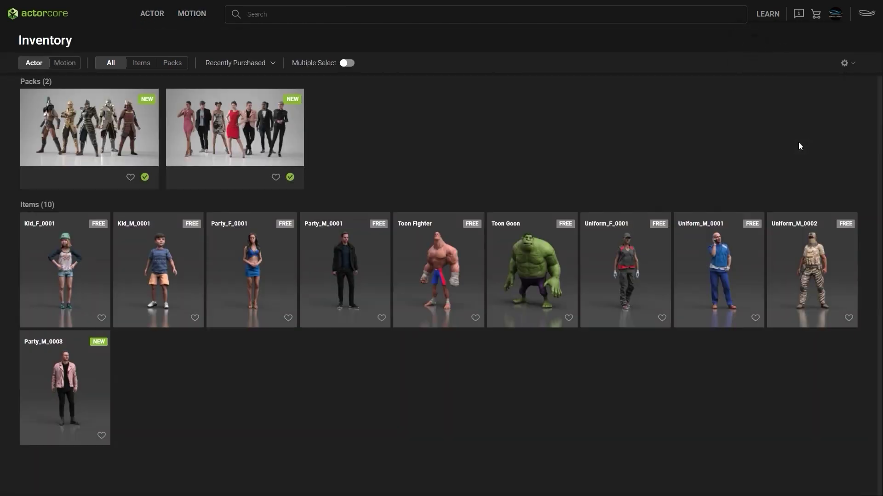
left_click(88, 384)
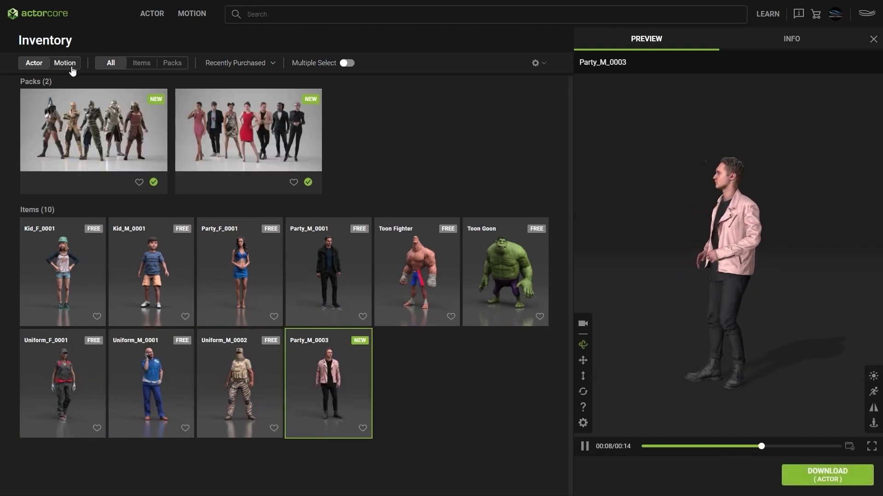
left_click(71, 67)
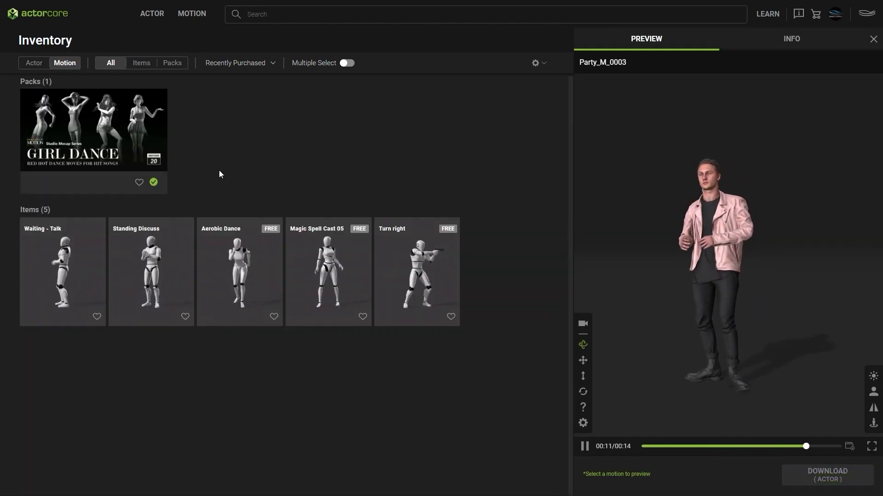
left_click(82, 270)
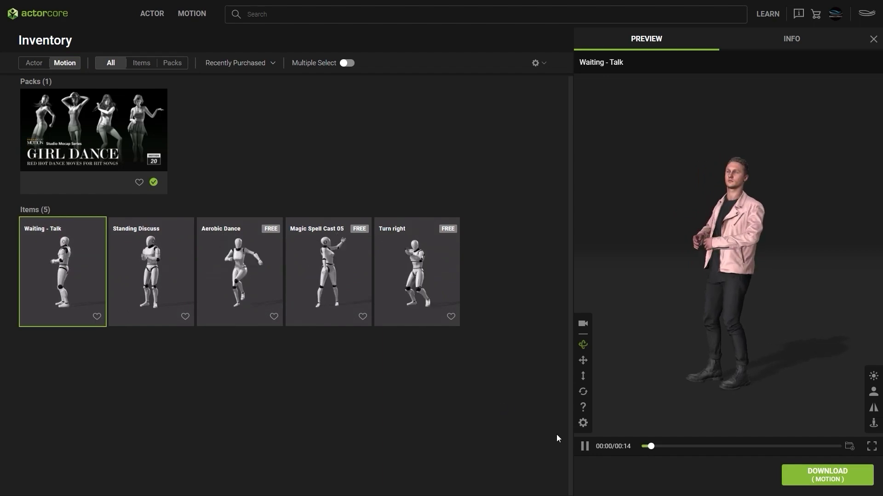
Start the Waiting - Talk motion download and choose Party_M_0003 as the target avatar for retargeting.
left_click(859, 478)
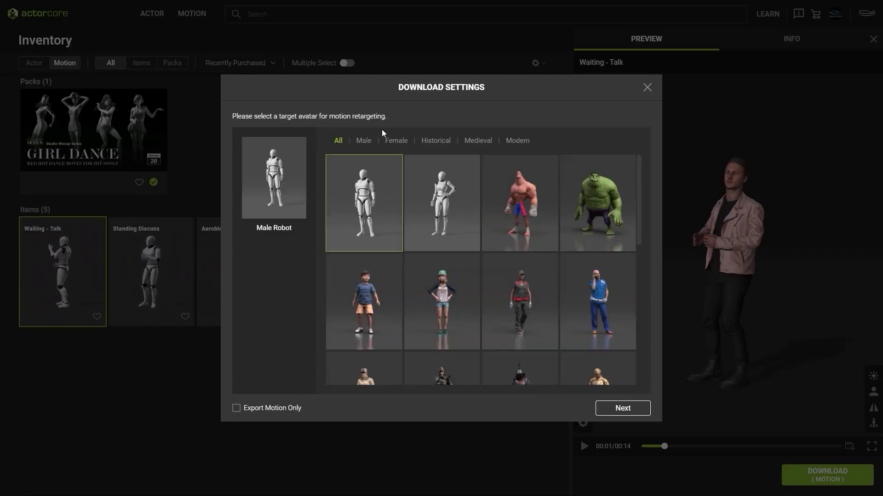
mouse_move(639, 180)
left_mouse_down()
mouse_move(638, 328)
mouse_move(639, 168)
left_mouse_up()
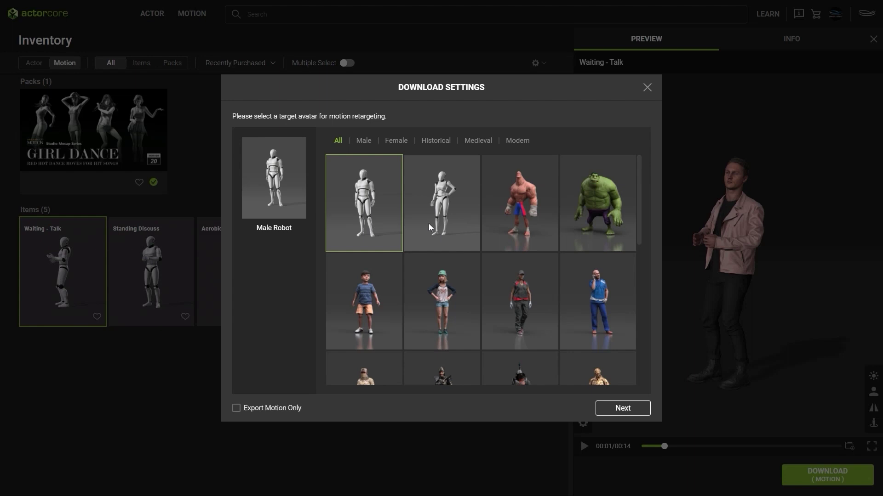
left_click(447, 229)
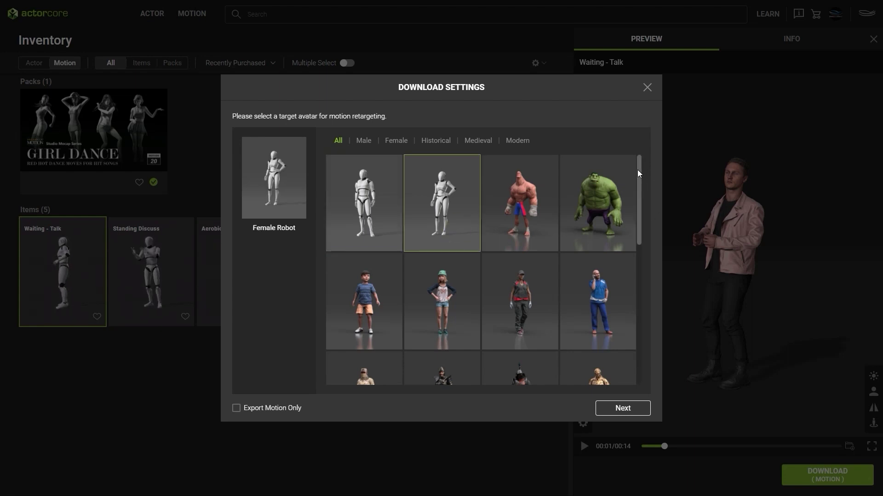
left_click_drag(637, 169, 639, 291)
left_click(615, 297)
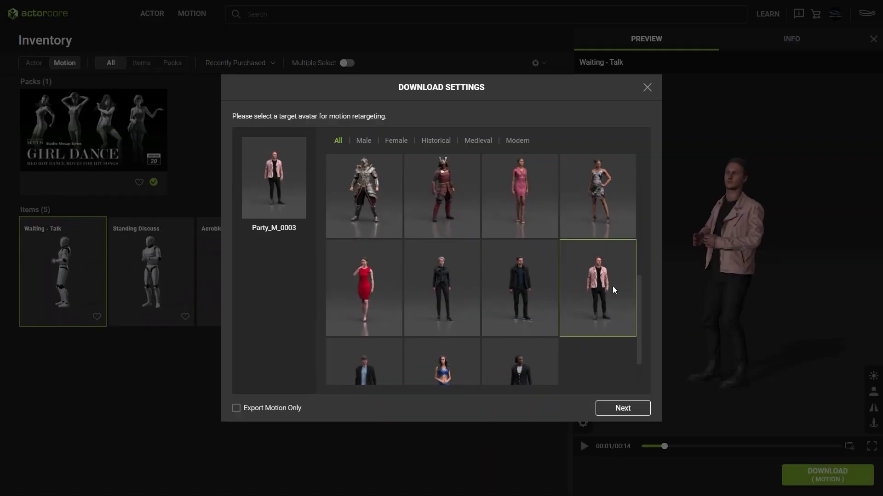
left_click(630, 411)
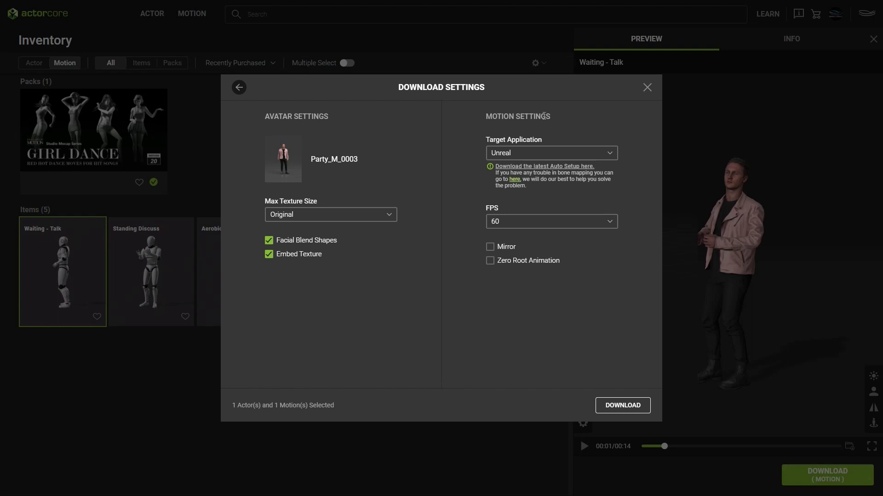
Set the target application in the motion download settings to Maya.
left_click(617, 159)
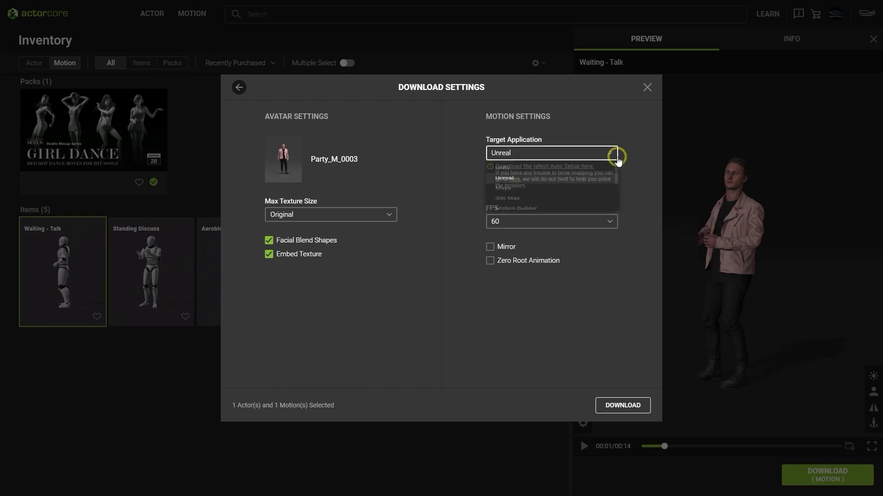
mouse_move(618, 184)
left_mouse_down()
mouse_move(619, 195)
mouse_move(619, 173)
left_mouse_up()
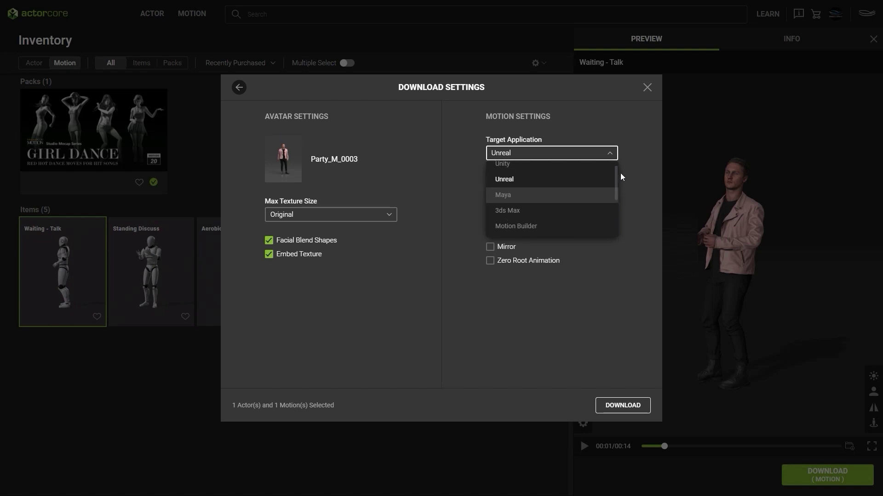
left_click(575, 197)
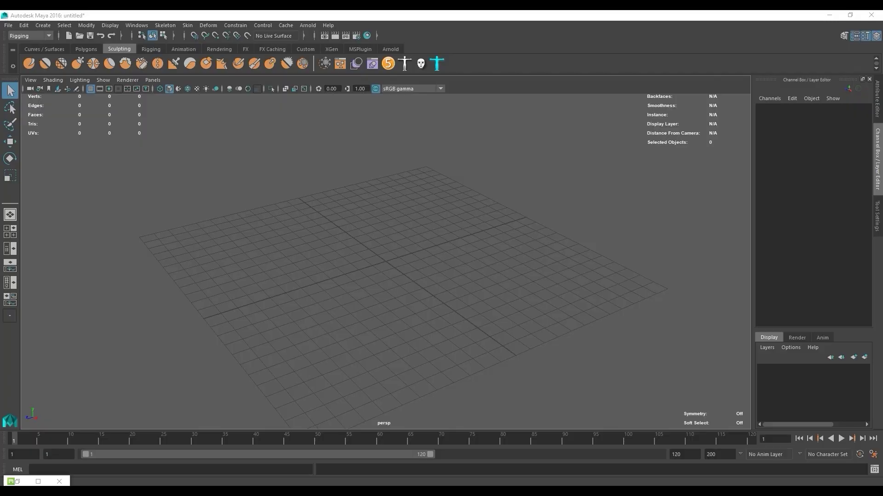
Examine the downloaded Motion folder and the actor's 07_314291.fbm folder in File Explorer.
left_click_drag(697, 144, 554, 122)
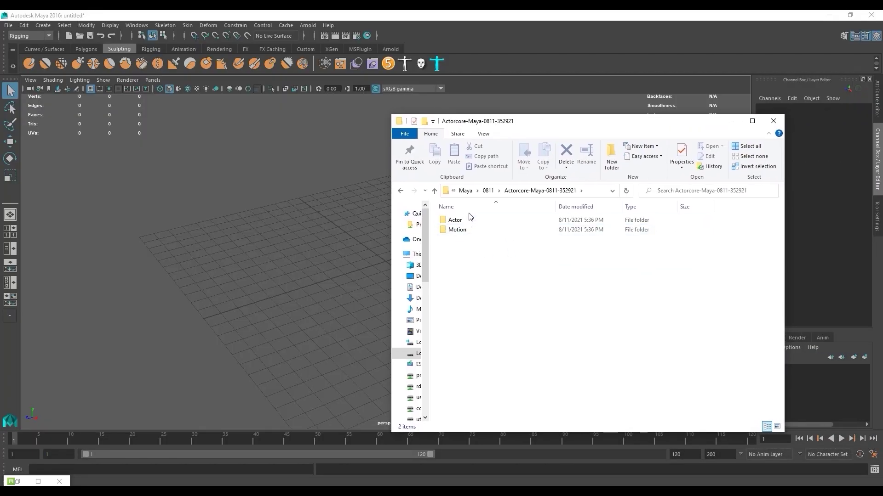
double_click(457, 231)
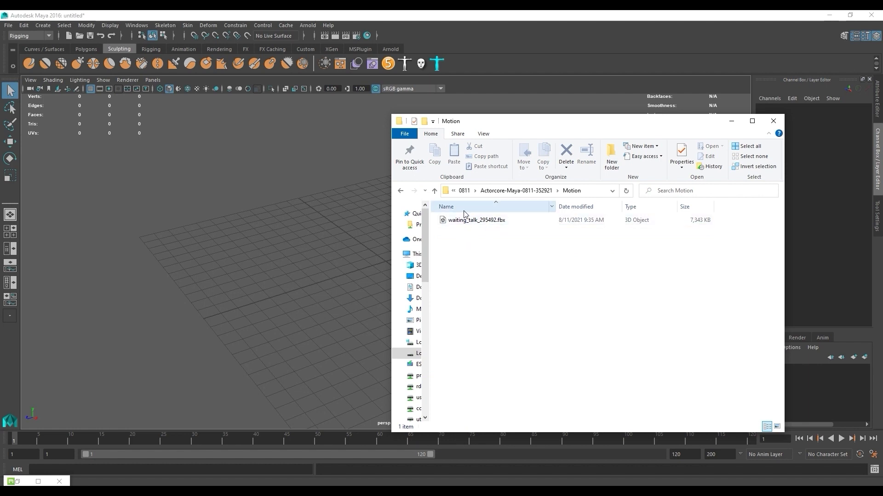
left_click(515, 190)
double_click(460, 220)
double_click(459, 221)
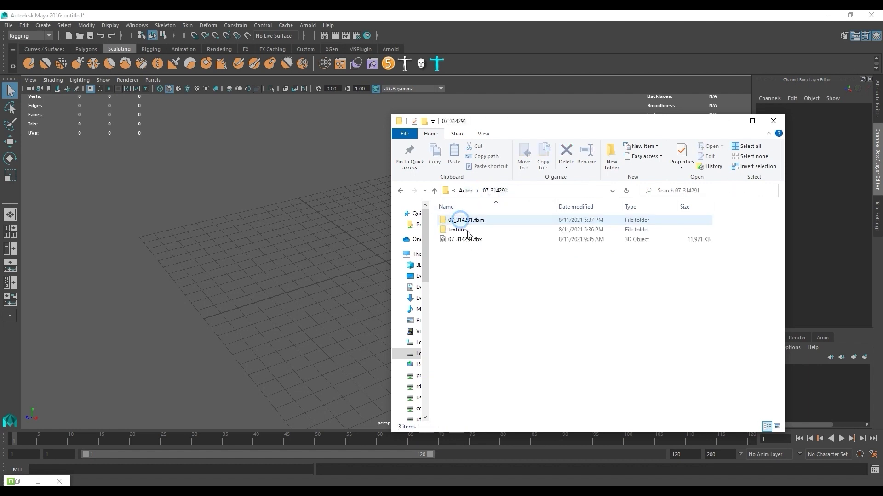
left_click(473, 221)
double_click(474, 222)
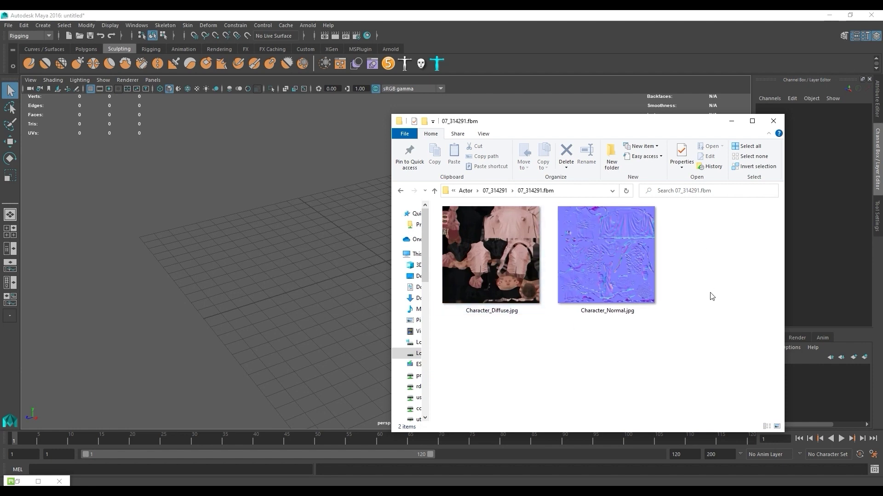
Go through the actor's nested textures folders to Character and examine the ao, metallic and roughness maps.
left_click(495, 191)
double_click(465, 231)
left_click(463, 221)
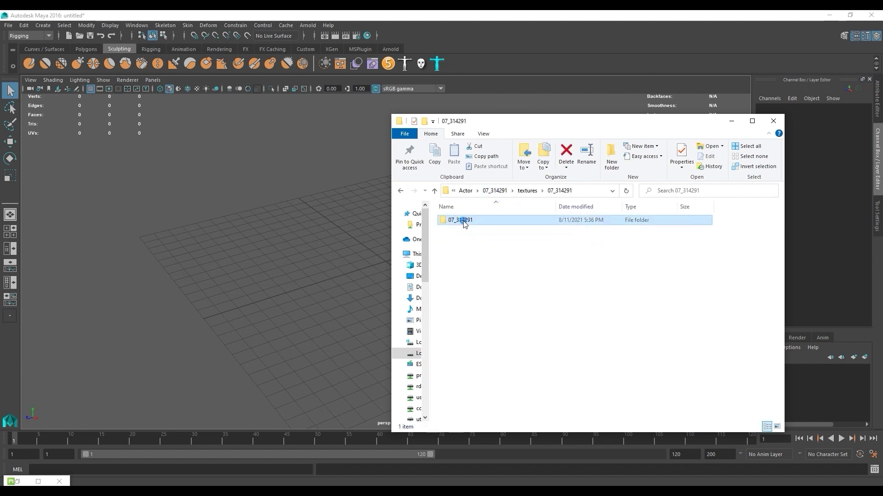
double_click(464, 222)
double_click(463, 220)
left_click(516, 281)
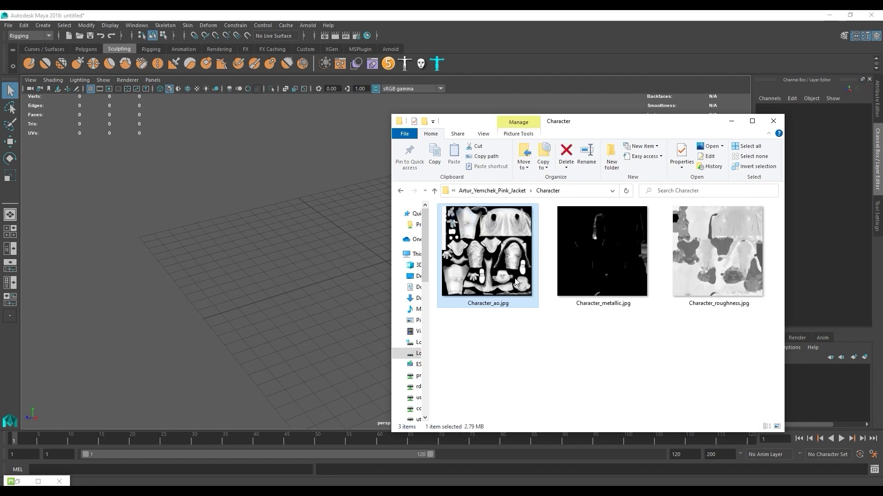
left_click(556, 299)
left_click(692, 301)
left_click(712, 376)
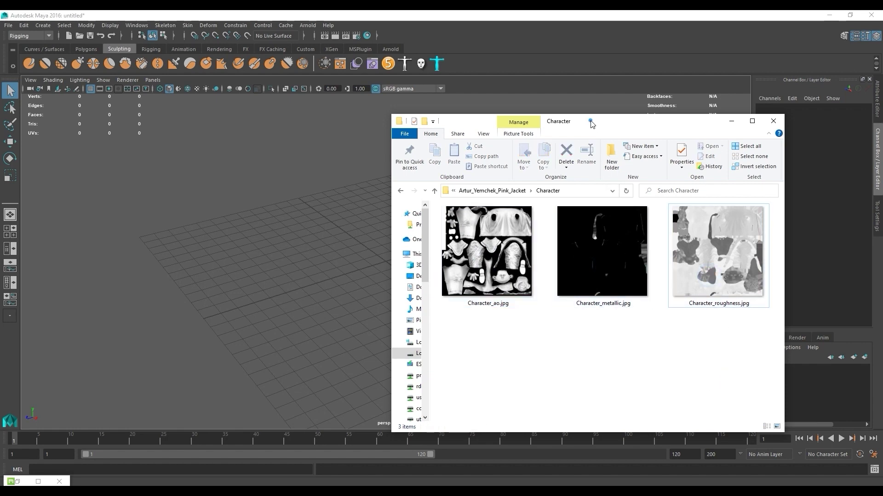
Import the actor file 07_314291.fbx into the Maya scene with its file content set to Add.
left_click_drag(591, 122, 628, 165)
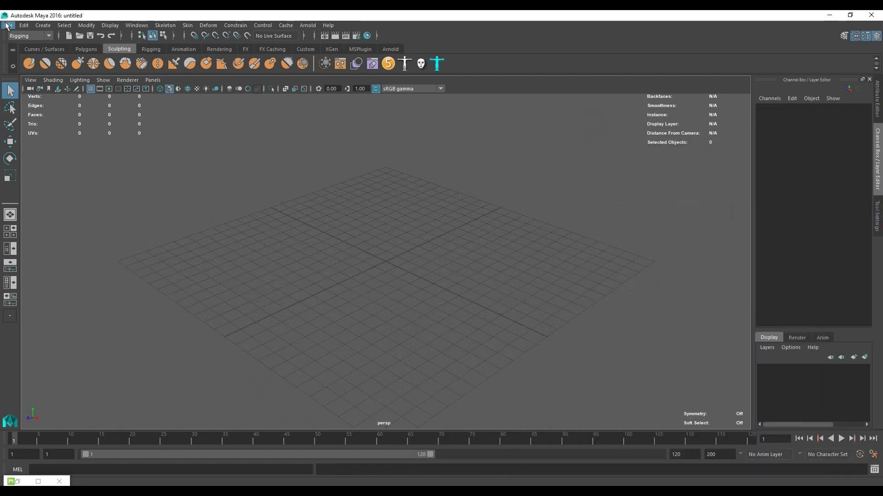
left_click(7, 25)
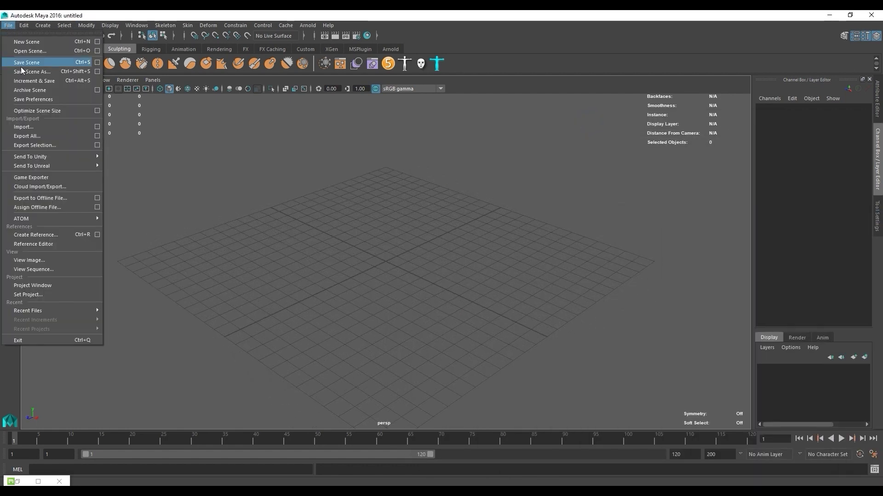
left_click(29, 127)
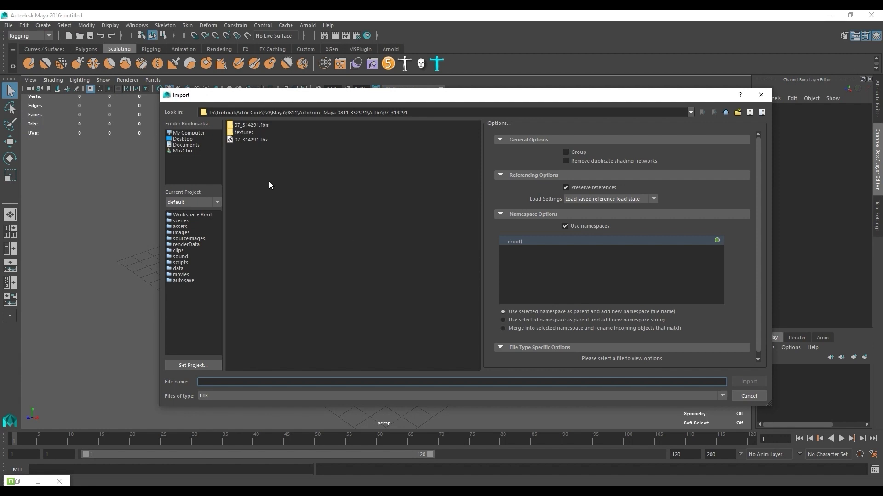
left_click(246, 144)
left_click(246, 140)
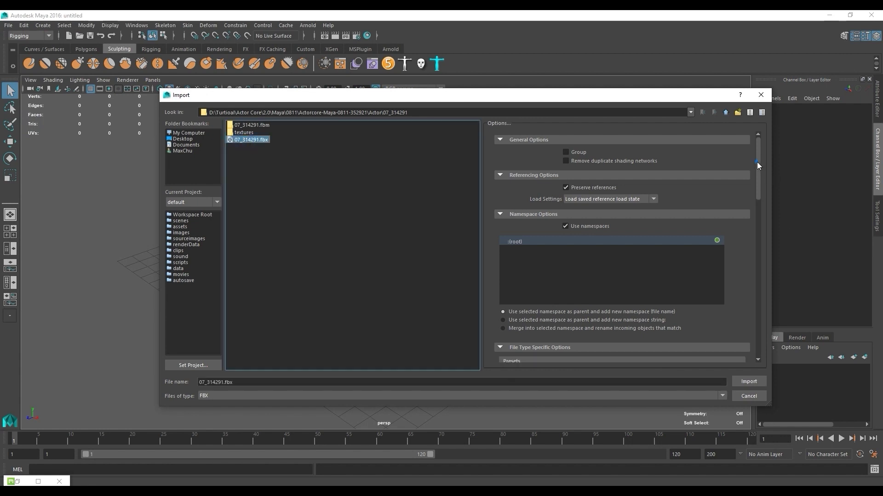
left_click_drag(757, 162, 767, 227)
left_click(660, 236)
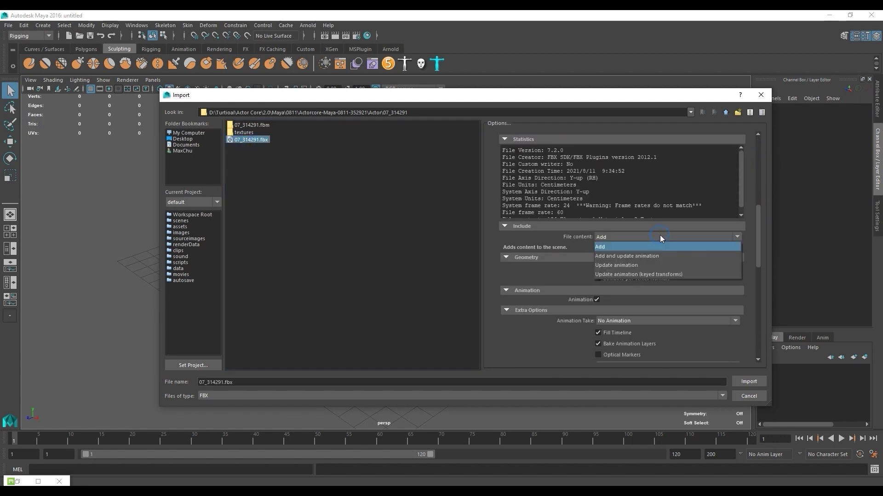
left_click(628, 247)
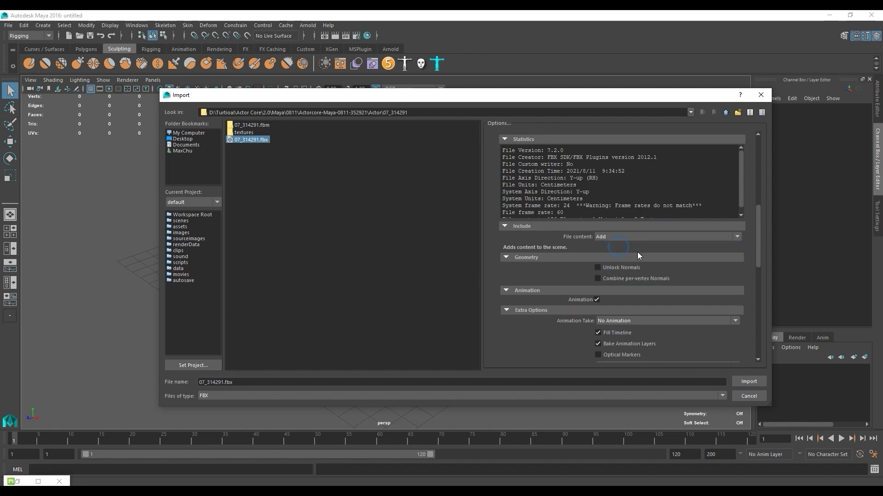
left_click(748, 382)
Frame the imported character's upper body in the perspective view and switch the viewport to textured display.
scroll(589, 271, "down", 5)
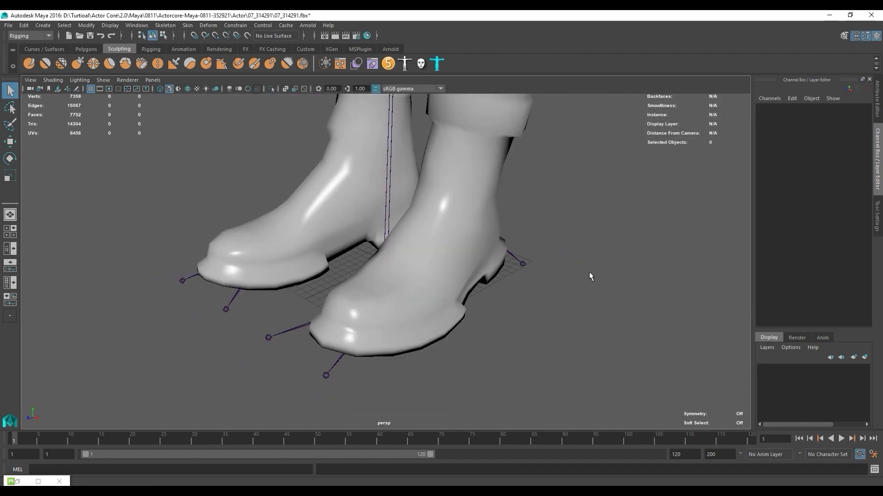
middle_click_drag(565, 152, 542, 341, "alt")
scroll(510, 326, "down", 4)
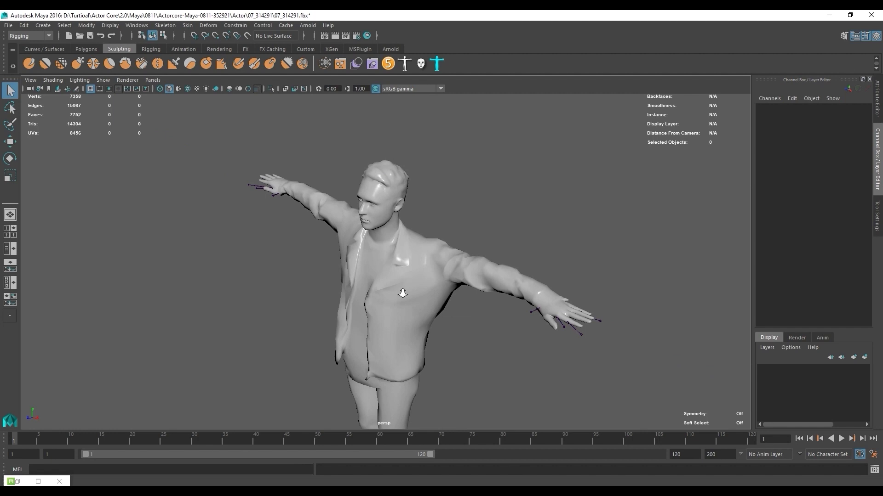
left_click_drag(389, 290, 427, 246, "alt")
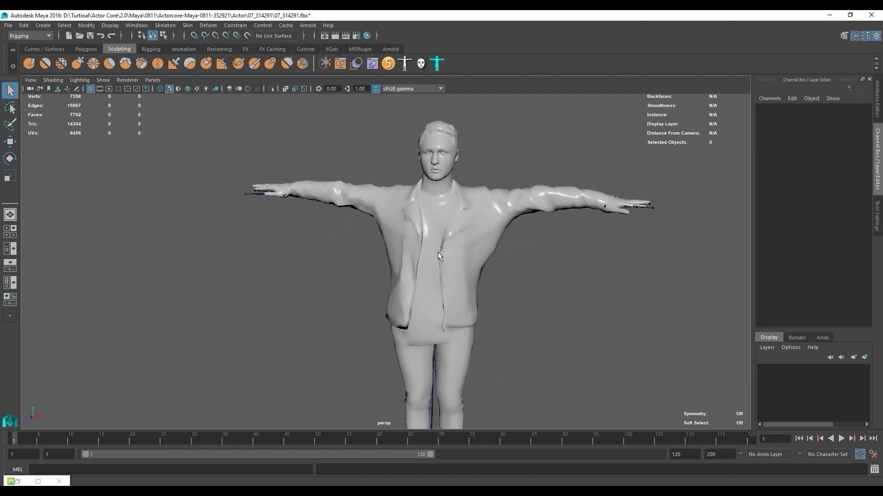
left_click(427, 243)
left_click(477, 244)
middle_click_drag(504, 249, 475, 252, "alt")
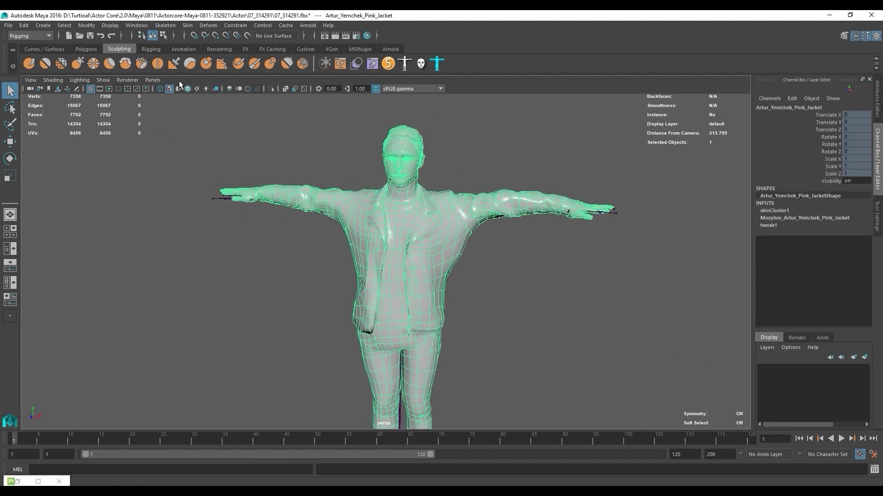
key("6")
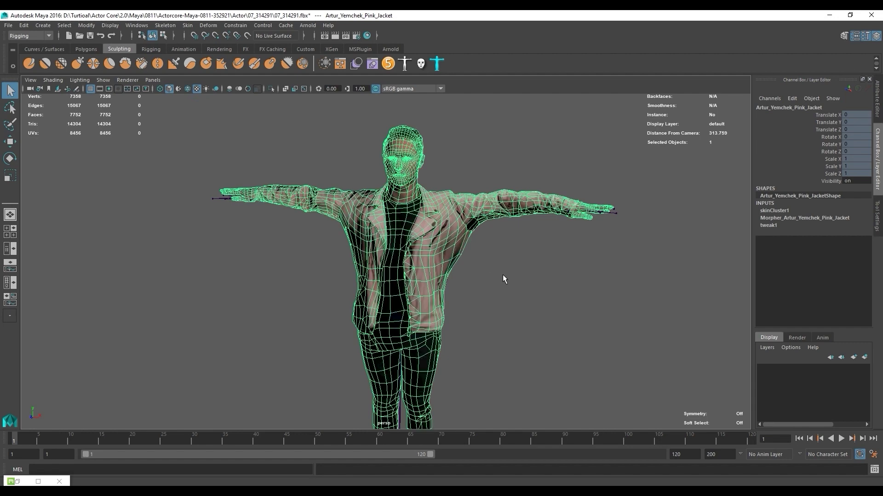
left_click(503, 275)
mouse_move(503, 276)
left_mouse_down("alt")
mouse_move(510, 286)
mouse_move(418, 172)
left_mouse_up("alt")
middle_click_drag(517, 230, 445, 271, "alt")
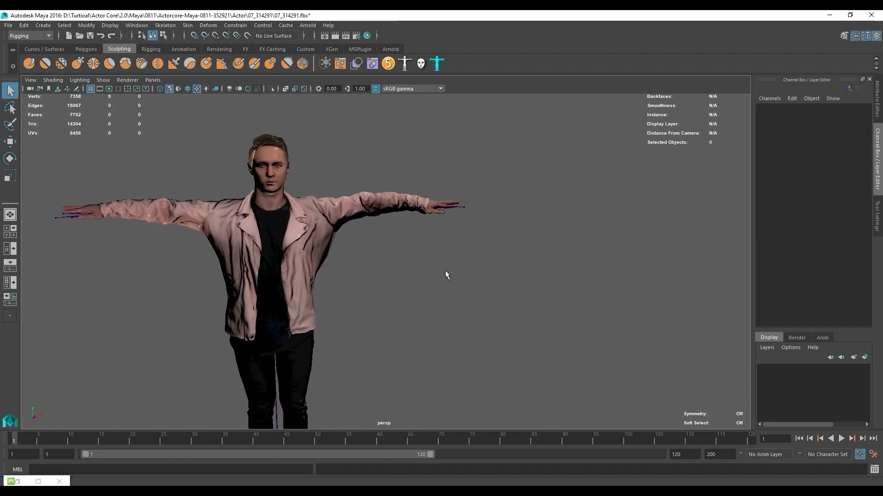
left_click_drag(445, 271, 330, 200, "alt")
In Hypershade, set the color space of the Character material's Character_Normal bump texture to Raw.
left_click(365, 35)
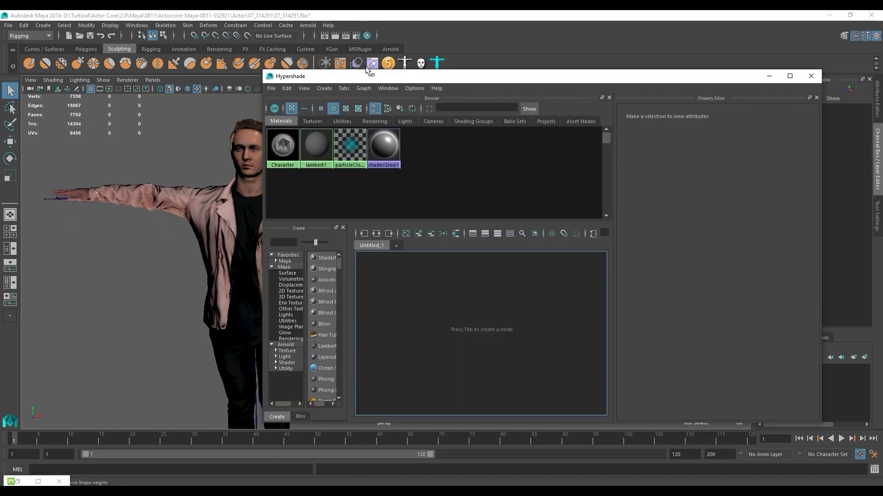
left_click_drag(295, 184, 368, 184)
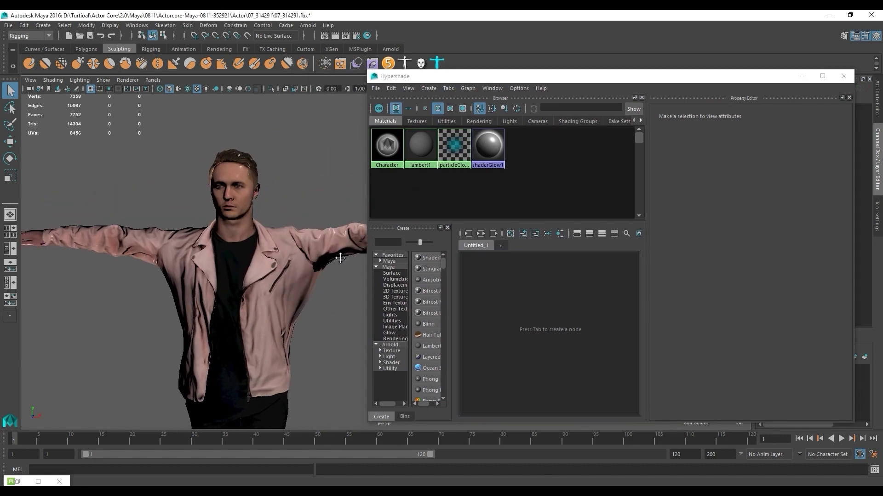
left_click(387, 146)
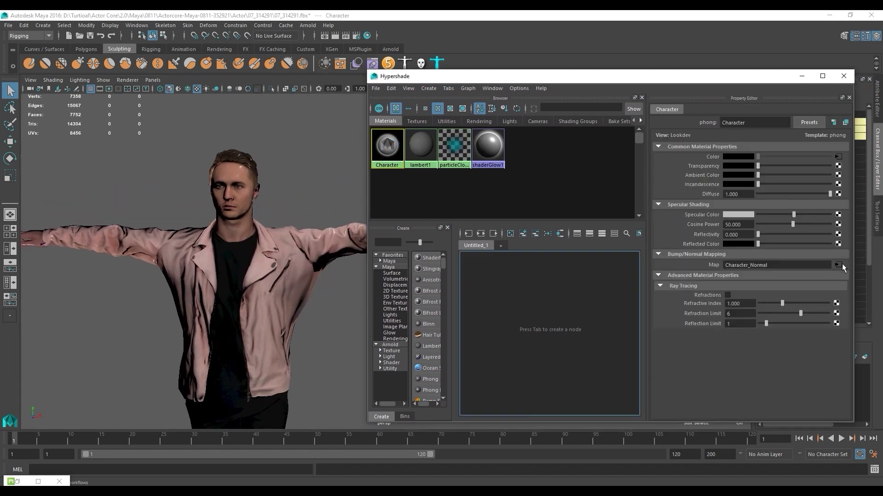
left_click(839, 265)
left_click(769, 210)
left_click(768, 302)
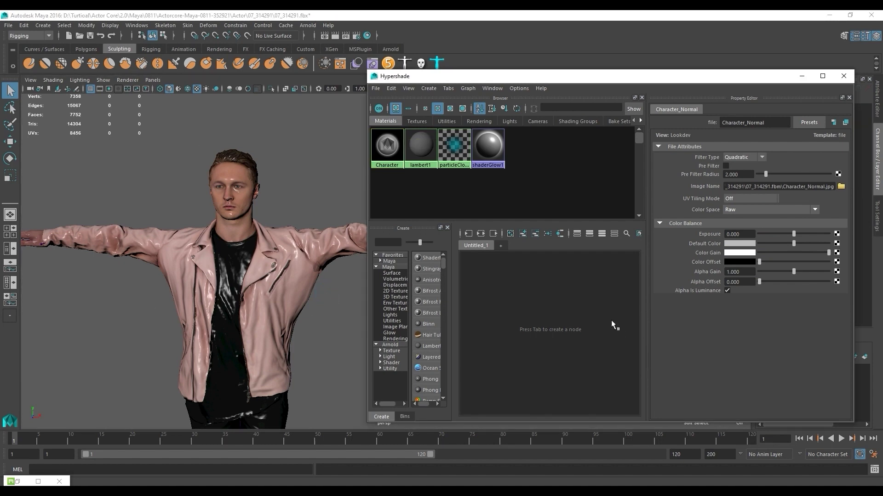
Review the metallic and roughness maps in the Character folder and create an Arnold aiStandardSurface material in Hypershade.
left_click(392, 155)
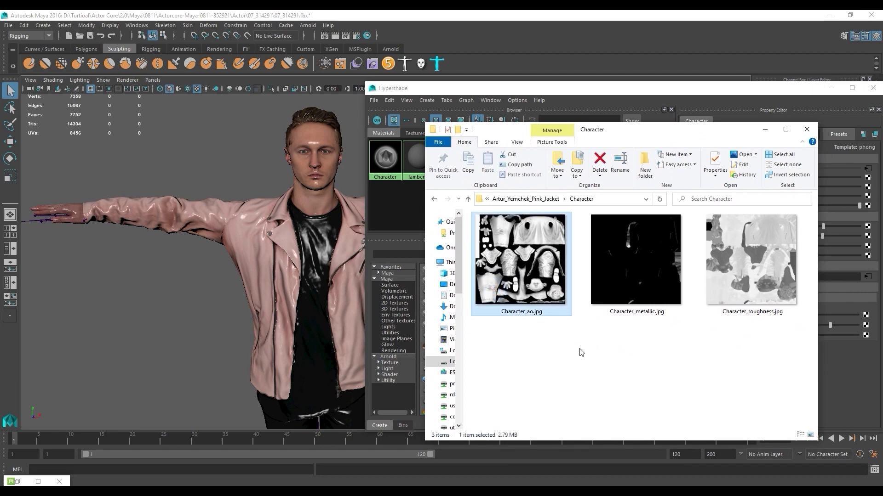
left_click(628, 292)
left_click(734, 292)
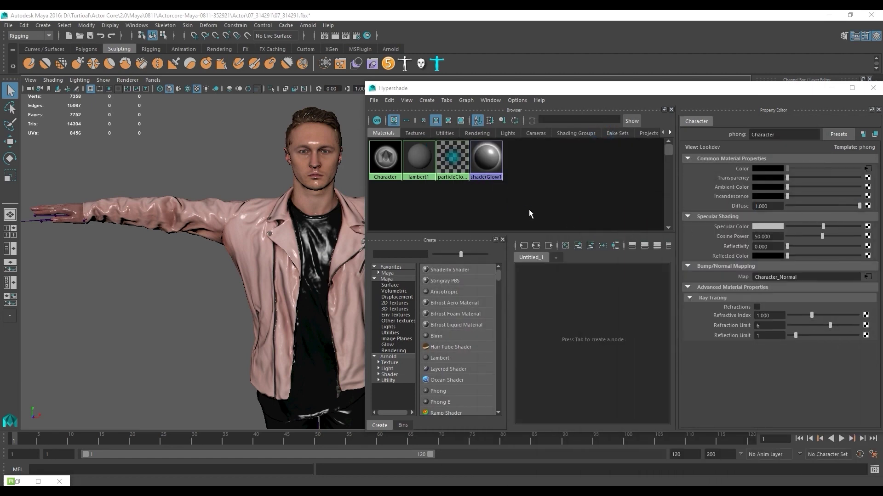
left_click(388, 357)
left_click(389, 375)
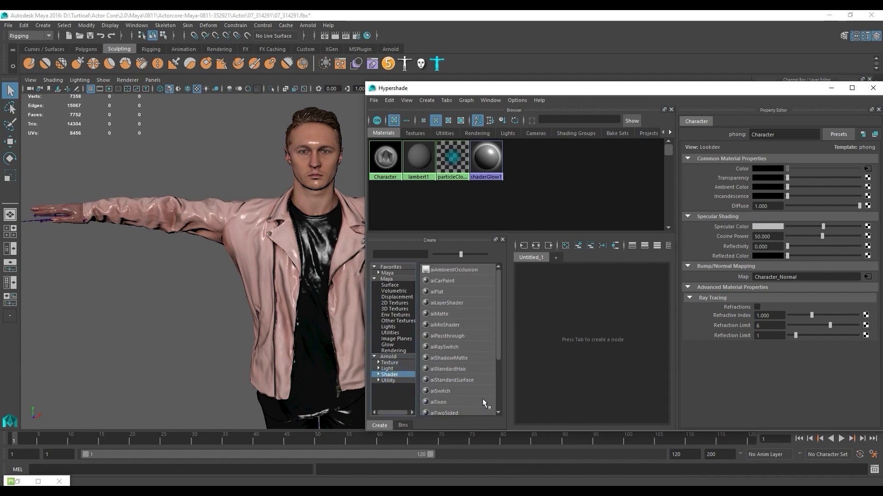
left_click(470, 381)
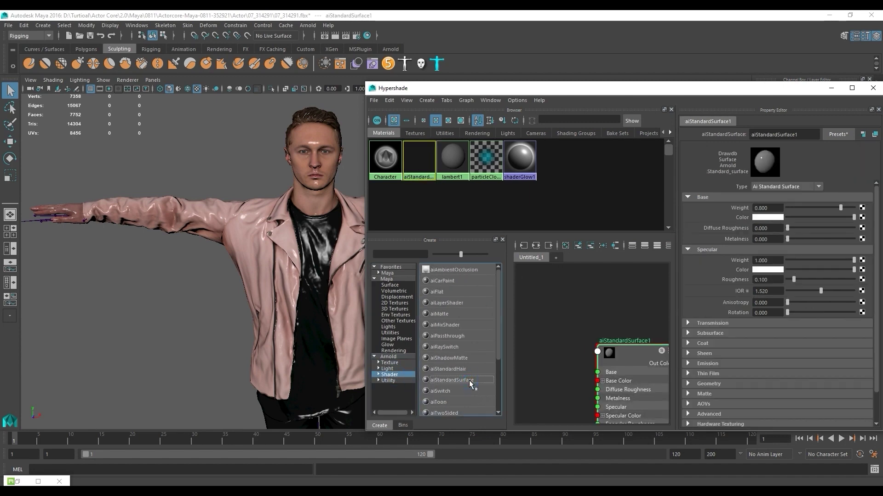
Assign the new aiStandardSurface material to the character mesh.
left_click(316, 235)
right_click_drag(419, 160, 426, 123)
left_click(281, 169)
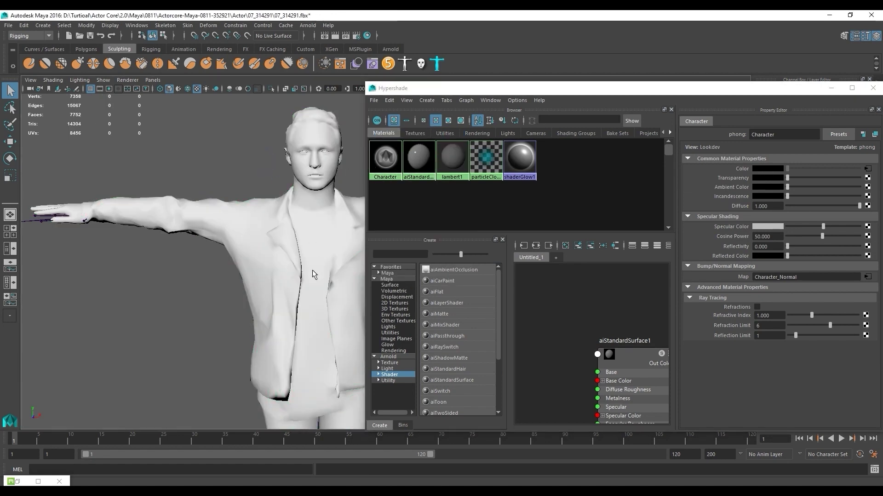
Connect a File texture to the aiStandardSurface base color and load Character_Diffuse.jpg from the 07_314291.fbm folder.
left_click(418, 158)
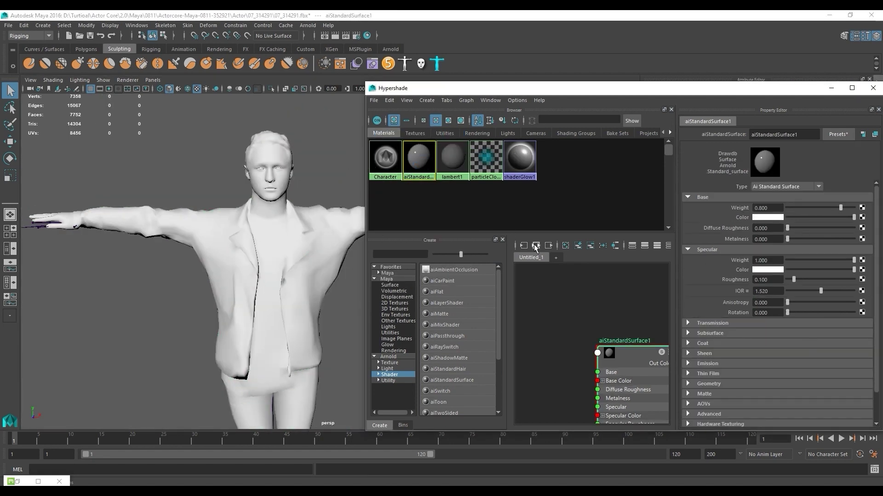
left_click(862, 218)
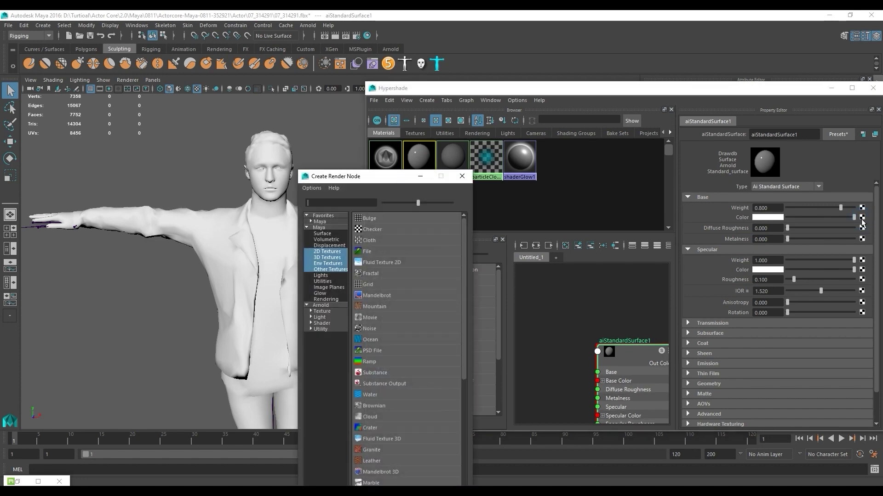
left_click(367, 251)
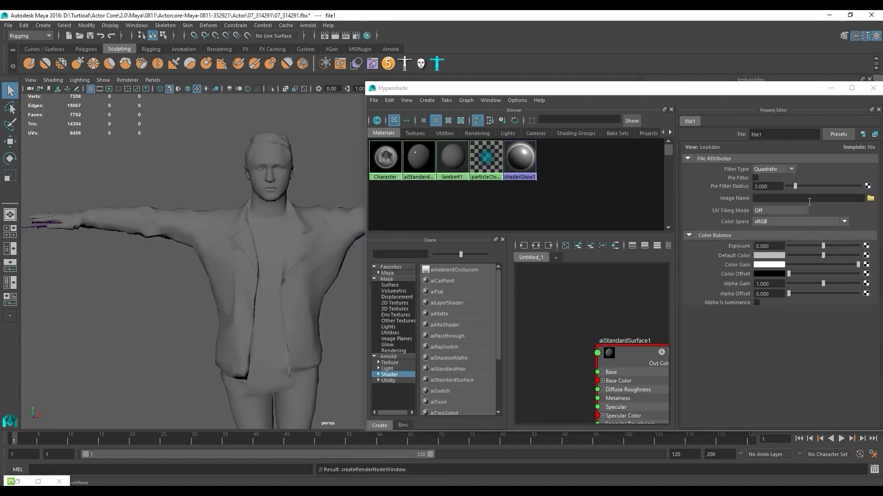
left_click(870, 198)
double_click(255, 125)
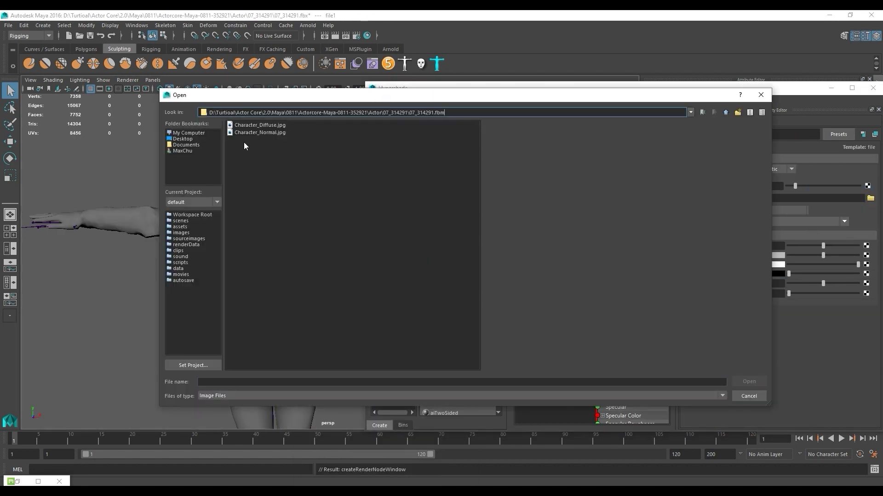
double_click(254, 124)
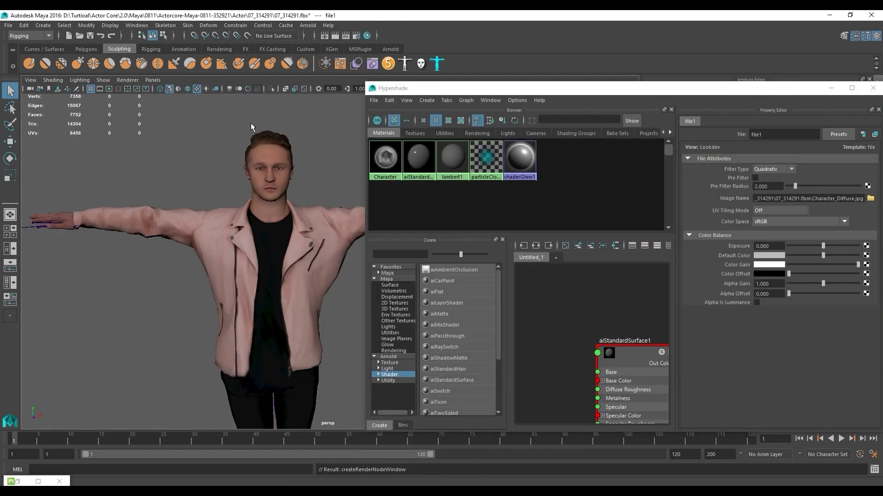
Add a File texture to the aiStandardSurface bump mapping and set the bump node to use Tangent Space Normals.
left_click(422, 160)
scroll(735, 377, "down", 3)
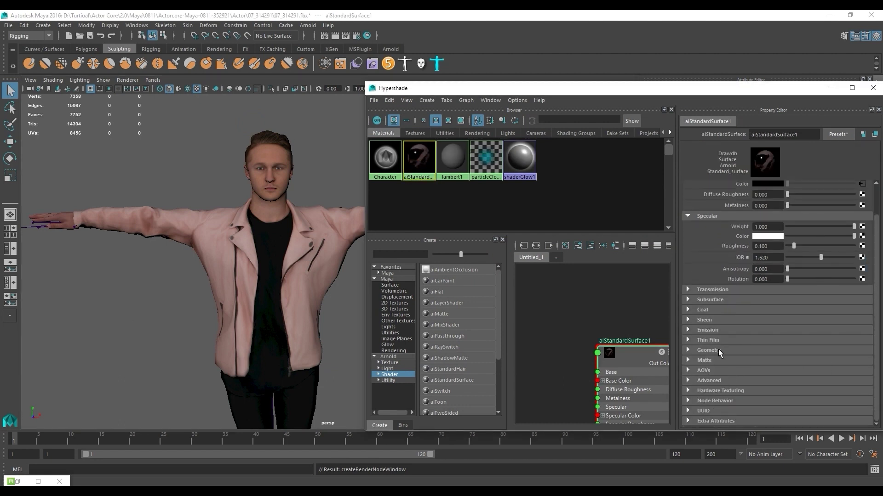
left_click(708, 351)
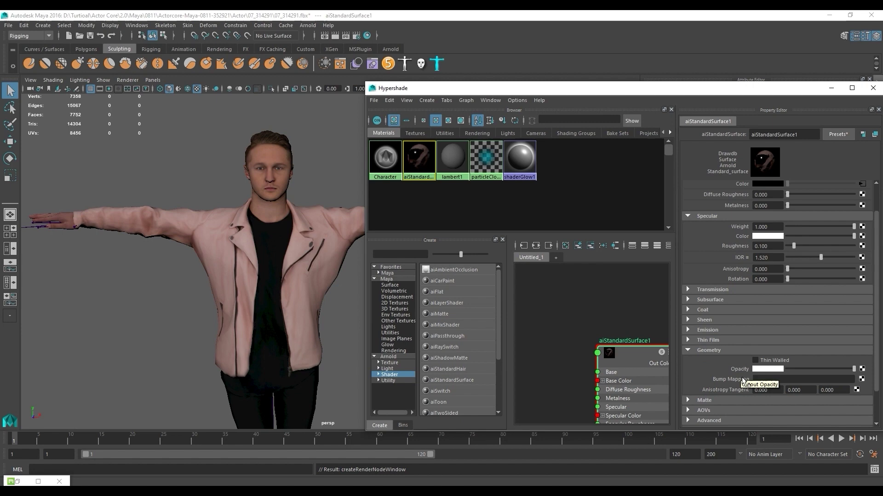
left_click(861, 381)
left_click(394, 263)
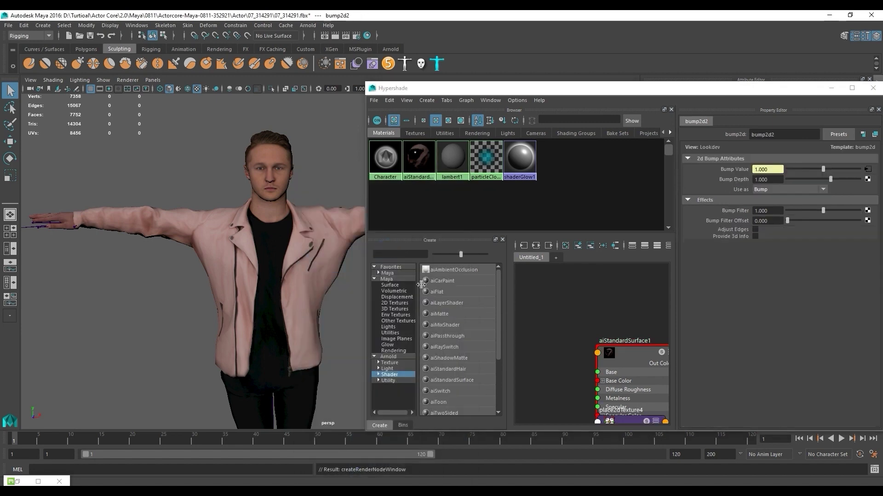
left_click(782, 189)
left_click(777, 208)
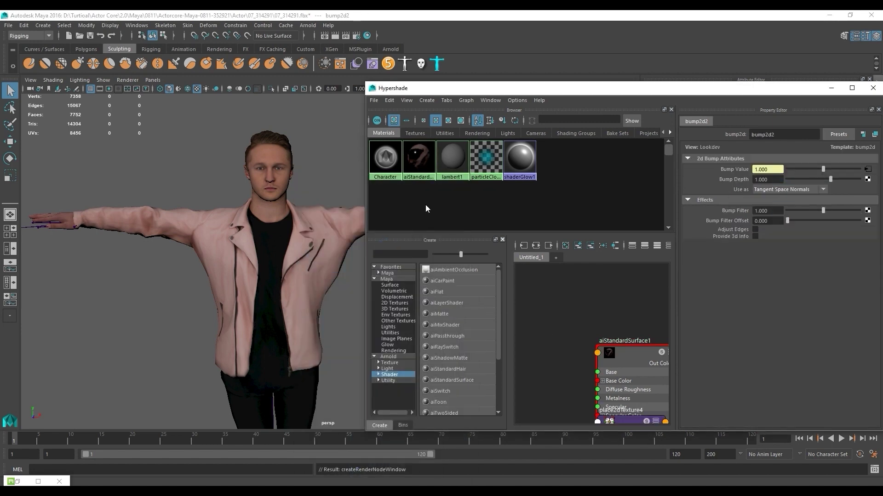
Load Character_Normal.jpg into the bump mapping's File texture and set its color space to Raw.
left_click(419, 159)
left_click(861, 380)
left_click(870, 198)
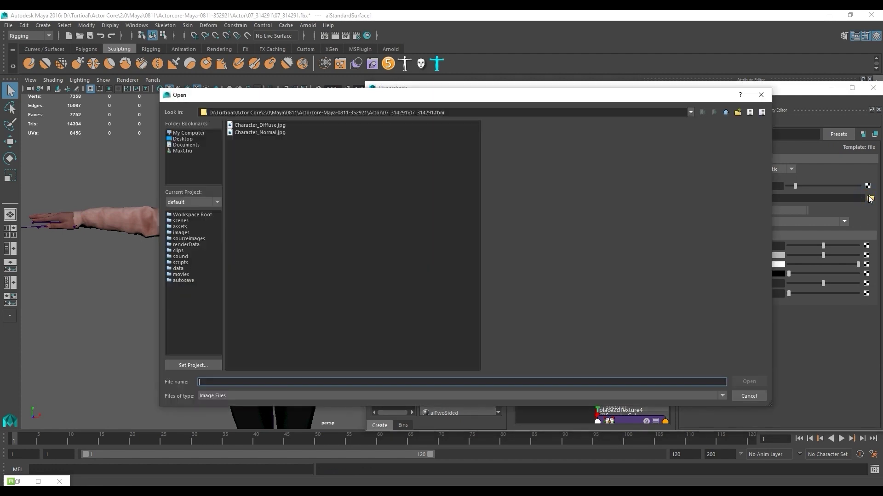
left_click(260, 132)
double_click(259, 132)
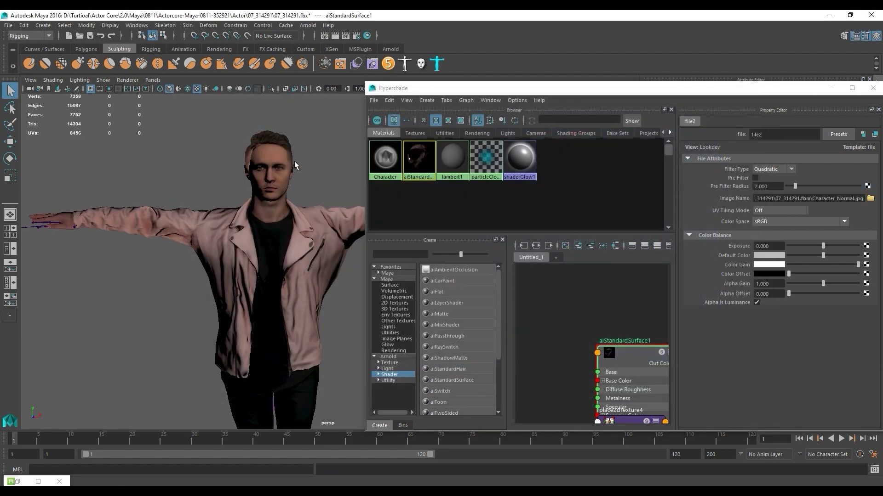
left_click(789, 222)
left_click(782, 257)
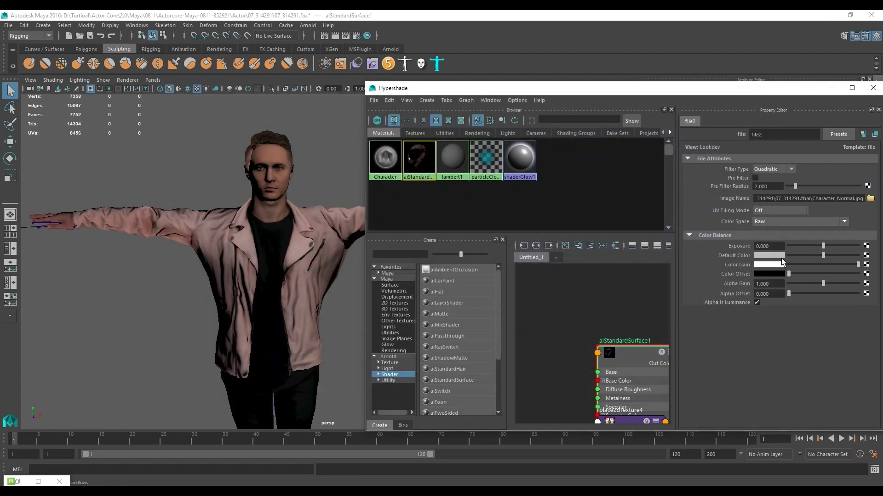
Connect a new File texture to the specular roughness of the aiStandardSurface material.
left_click(418, 159)
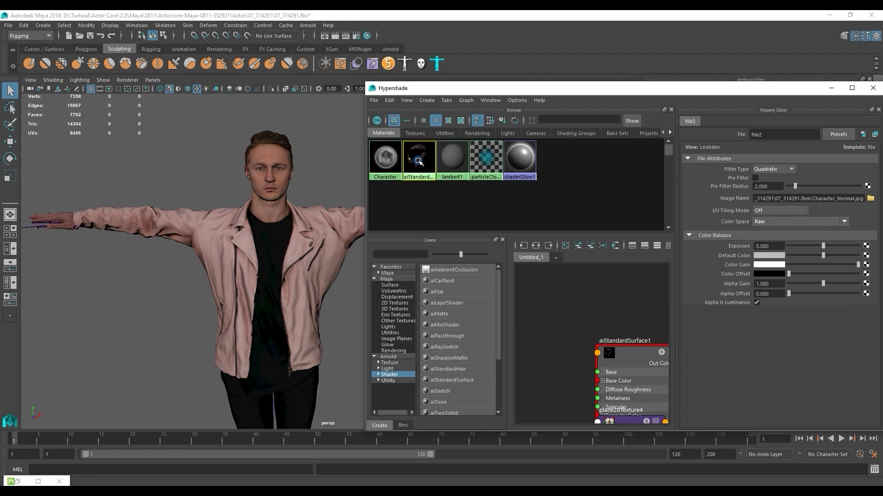
scroll(878, 276, "up", 2)
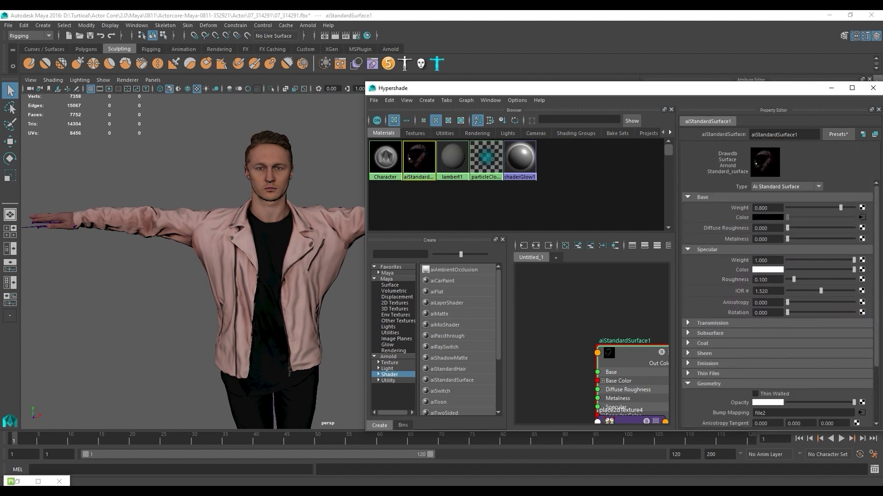
left_click(862, 279)
left_click(416, 258)
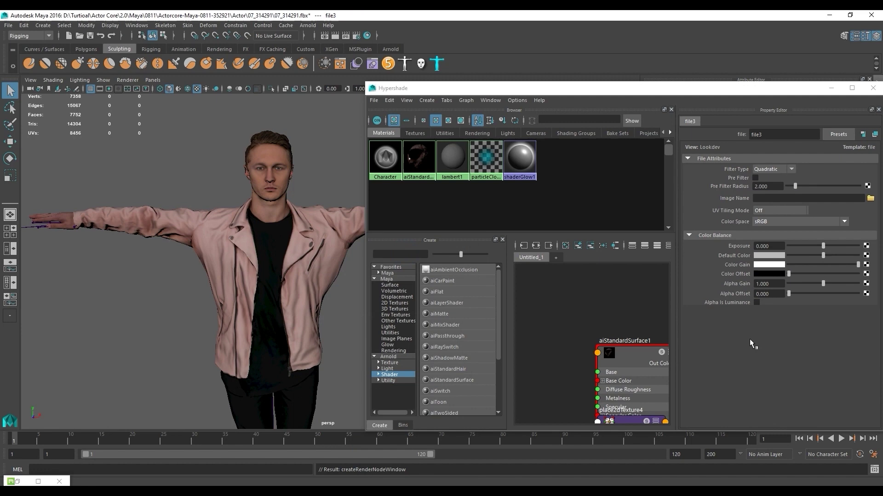
Load Character_roughness.jpg from the textures' Character folder into the roughness File texture and set its color space to Raw.
left_click(870, 199)
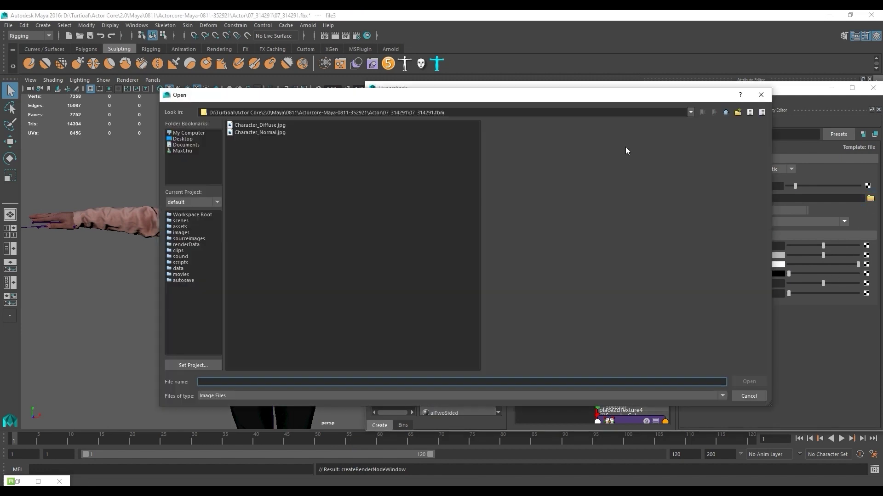
left_click(478, 112)
key("ctrl+v")
key("Return")
left_click(255, 139)
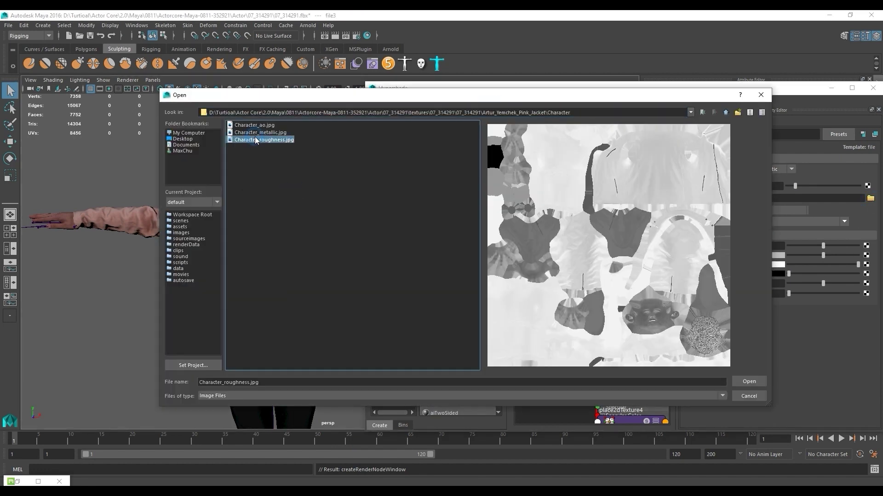
double_click(256, 140)
left_click(790, 222)
left_click(762, 260)
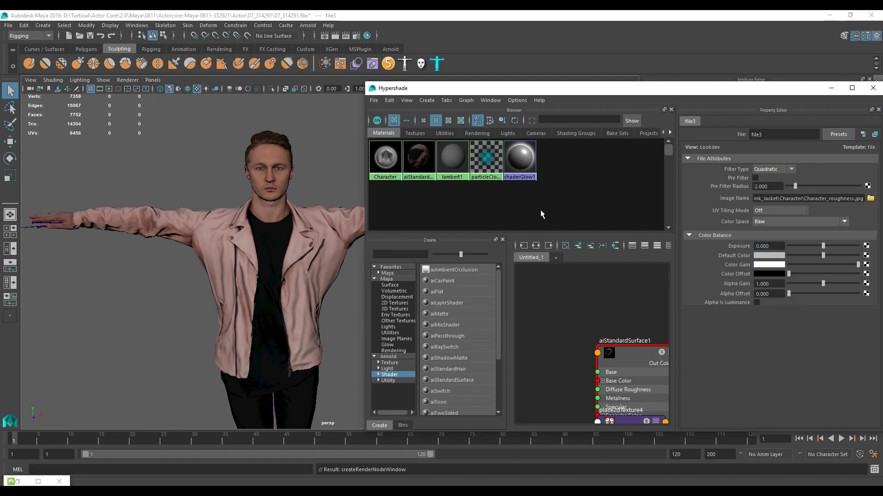
Connect a File texture to the aiStandardSurface metalness, load Character_metallic.jpg, and set its color space to Raw.
left_click(416, 163)
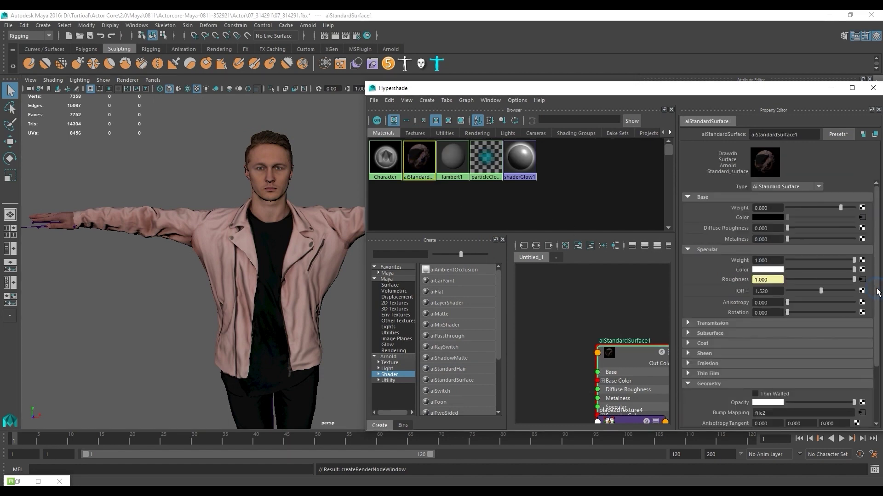
left_click(861, 239)
left_click(408, 310)
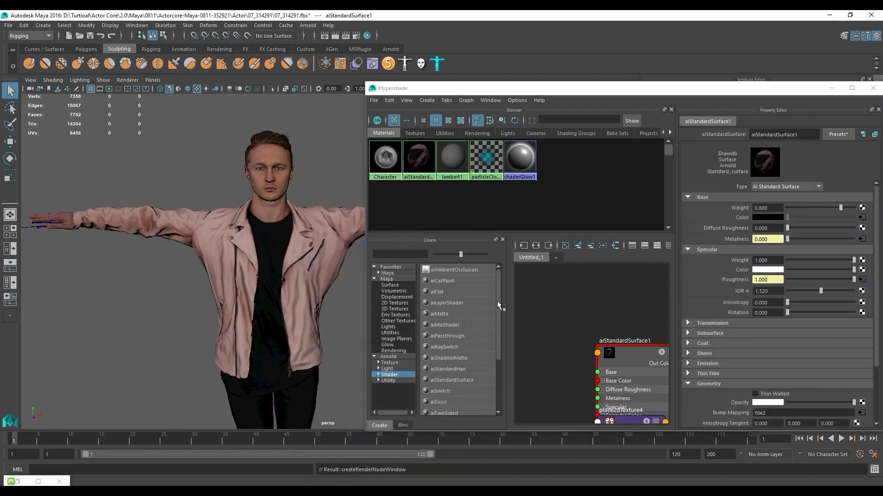
left_click(868, 198)
double_click(276, 133)
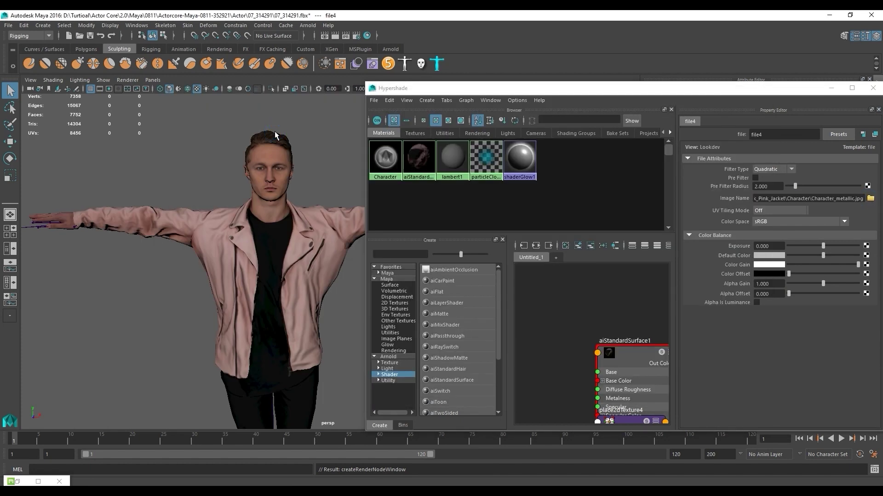
left_click(800, 222)
left_click(766, 261)
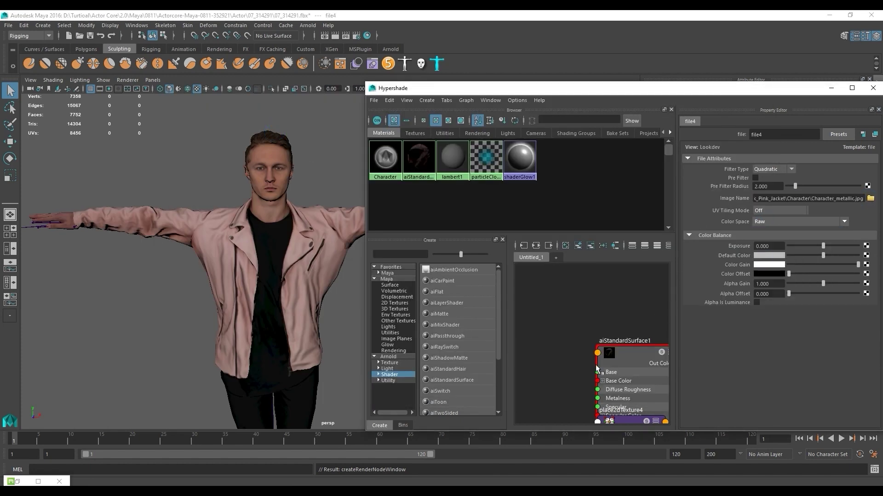
Graph the aiStandardSurface network and connect the Out Color R of Character_metallic.jpg to the material's Metalness.
left_click_drag(508, 329, 451, 329)
right_click(416, 152)
left_click(415, 176)
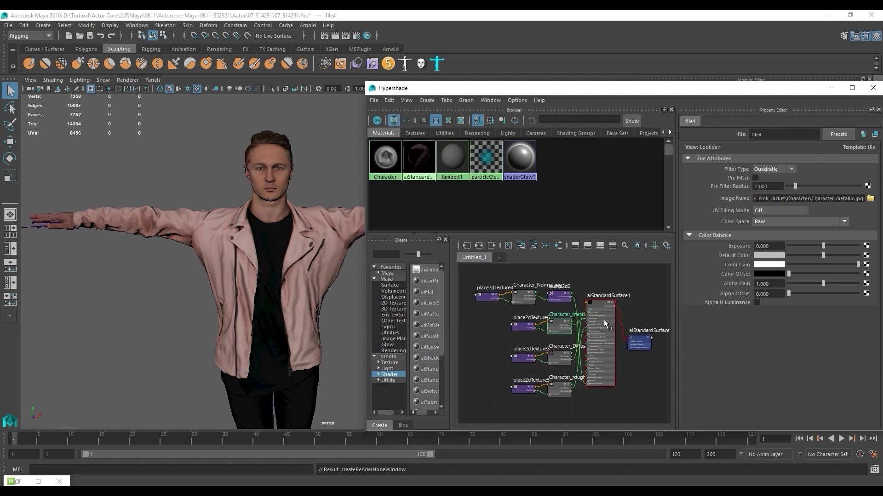
scroll(535, 320, "up", 2)
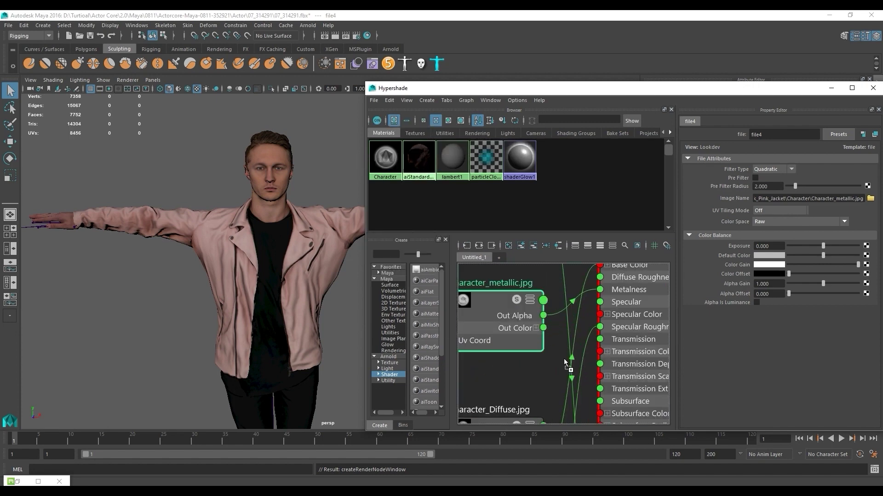
scroll(572, 365, "up", 2)
middle_click_drag(580, 375, 566, 385)
left_click(557, 332)
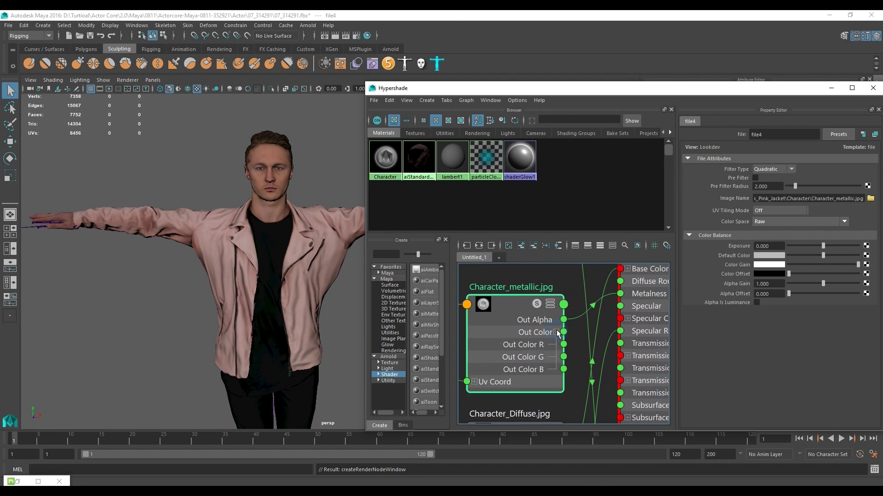
left_click_drag(562, 348, 595, 325)
left_click_drag(621, 293, 620, 294)
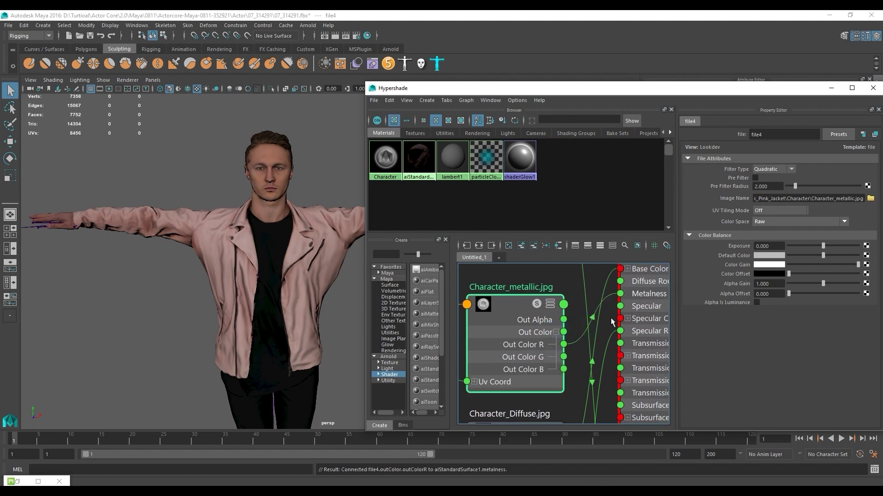
left_click(436, 210)
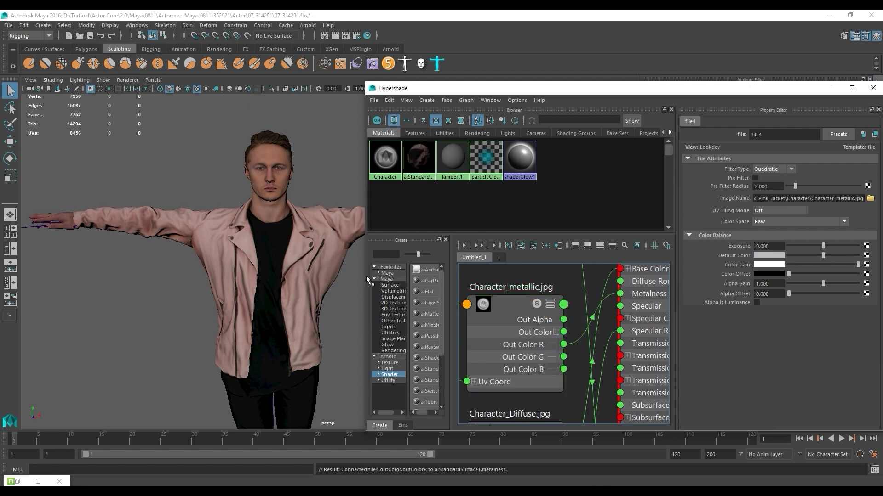
left_click(418, 159)
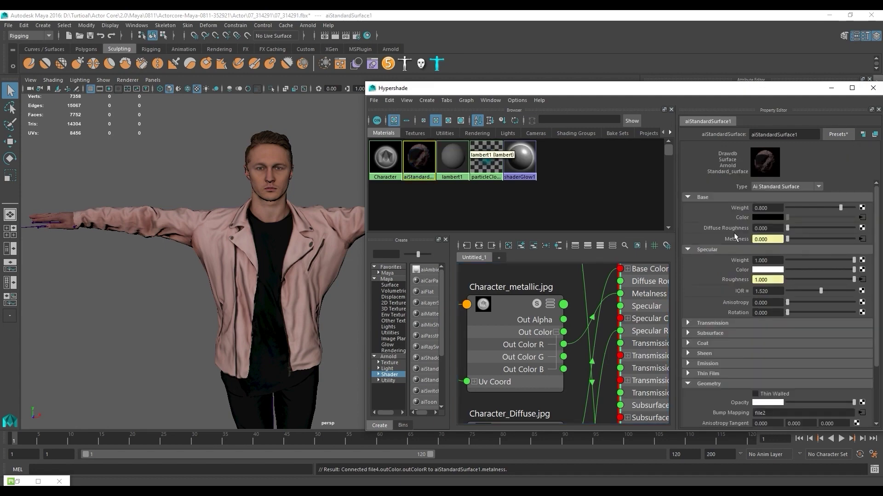
Bring Character_ao.jpg from the Character texture folder into the node graph and place its nodes below the diffuse texture nodes.
key("alt+Tab")
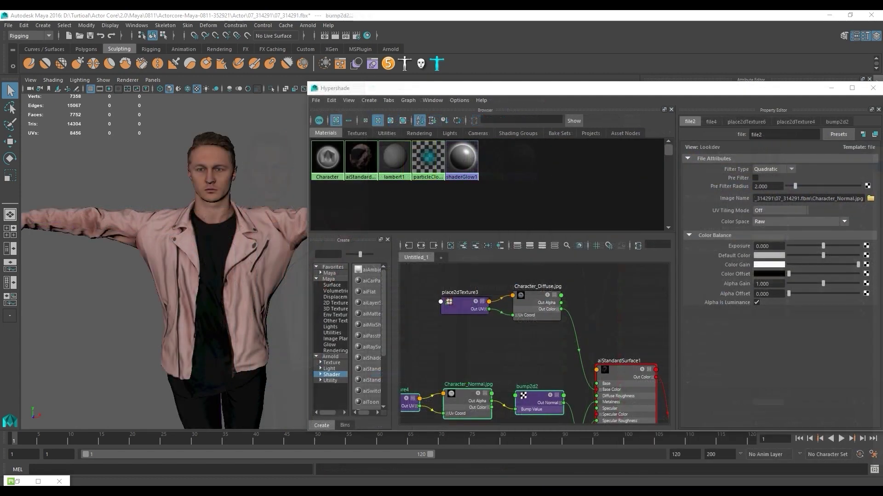
key("alt+Tab")
left_click_drag(644, 258, 549, 325)
left_click_drag(733, 123, 882, 161)
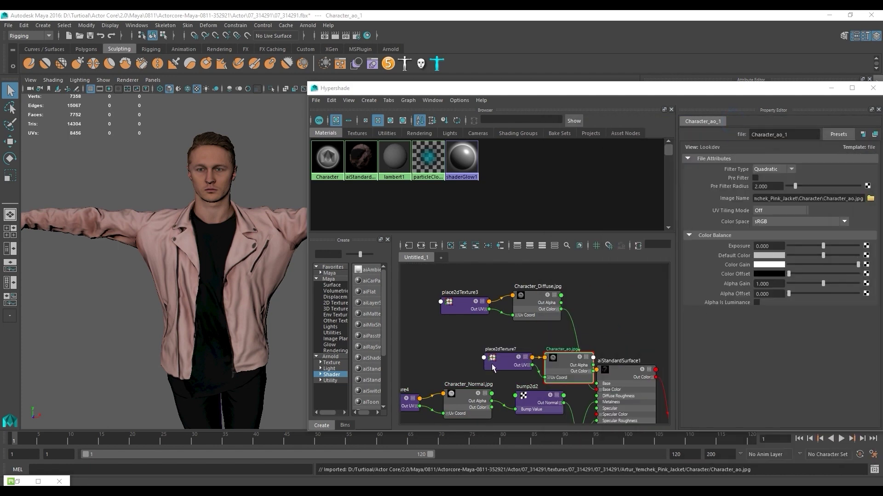
left_click_drag(503, 362, 456, 347)
left_click_drag(570, 363, 539, 346)
scroll(586, 358, "up", 2)
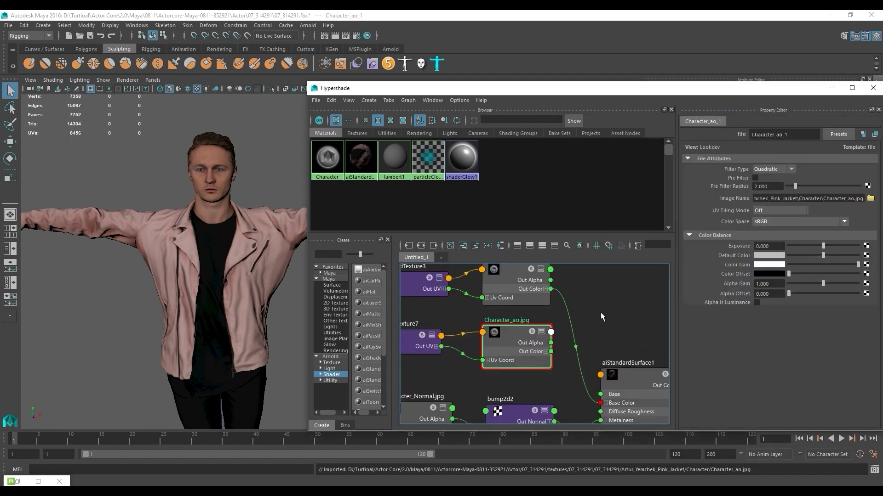
middle_click_drag(602, 325, 603, 355, "alt")
Create an aiMultiply node and connect the diffuse Out Color to Input 1 and the AO Out Color to Input 2.
left_click(584, 326)
key("Tab")
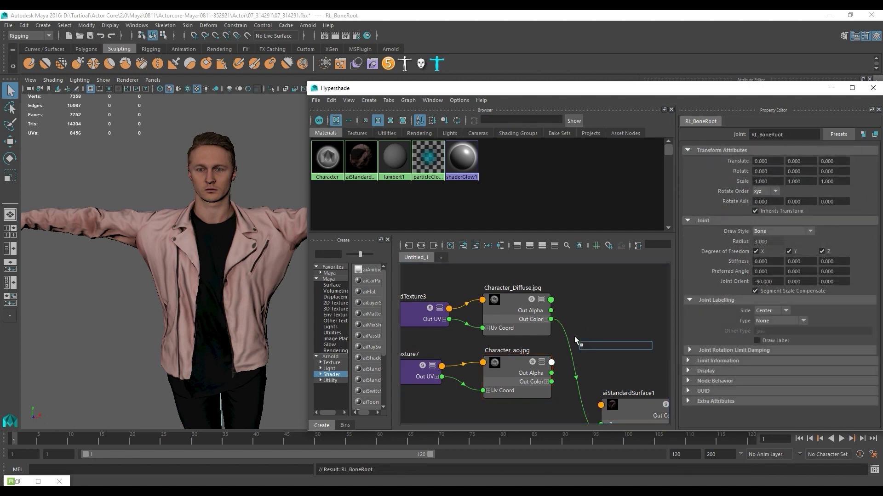
type("aiMu")
left_click(584, 355)
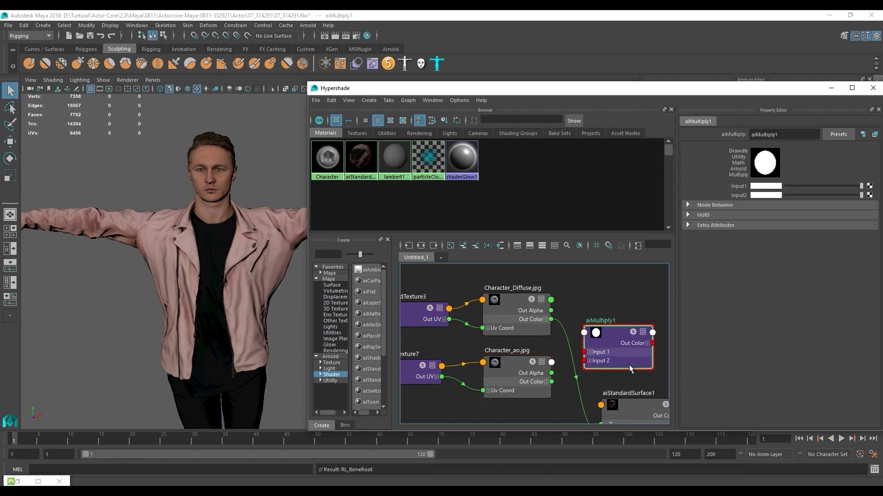
left_click_drag(550, 320, 586, 361)
Connect the aiMultiply Out Color to the aiStandardSurface Base Color and tidy the layout of the diffuse and AO nodes.
scroll(593, 361, "down", 3)
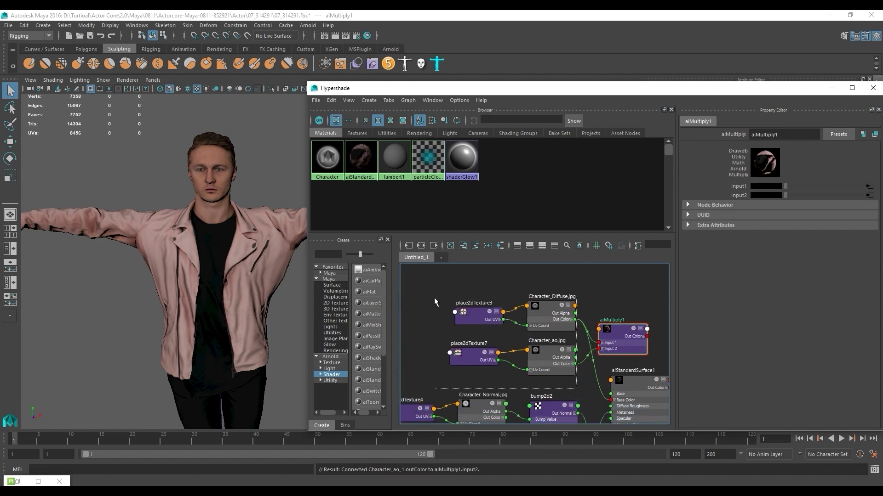
middle_click_drag(435, 302, 400, 300, "alt")
left_click_drag(623, 326, 612, 399)
middle_click_drag(453, 301, 480, 293, "alt")
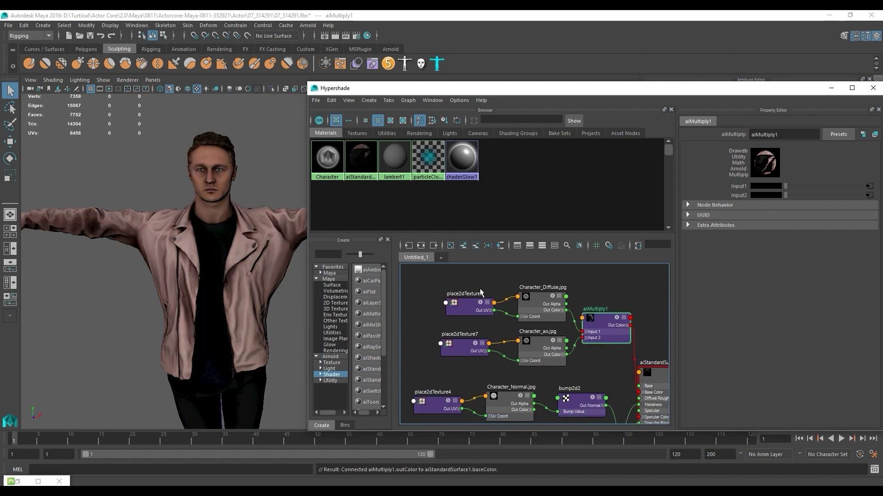
left_click_drag(431, 274, 538, 354)
left_click_drag(539, 317, 523, 317)
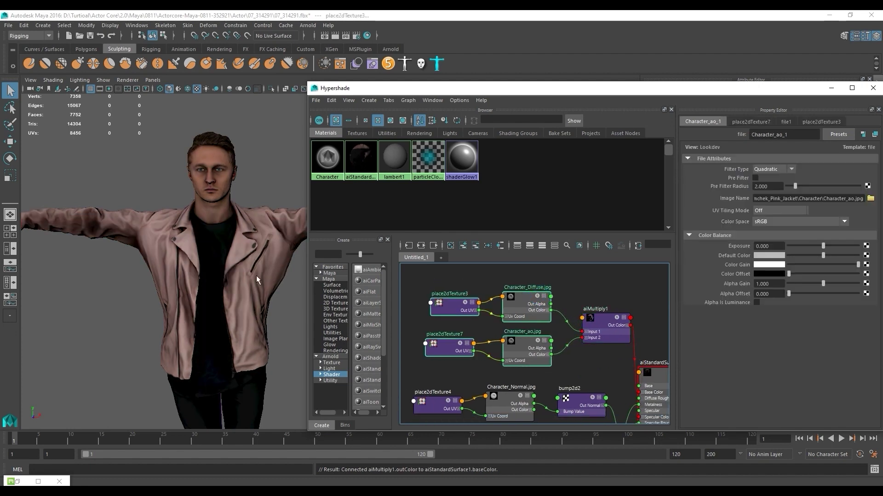
Minimize the Hypershade and add an Arnold Skydome Light to the scene.
left_click(828, 89)
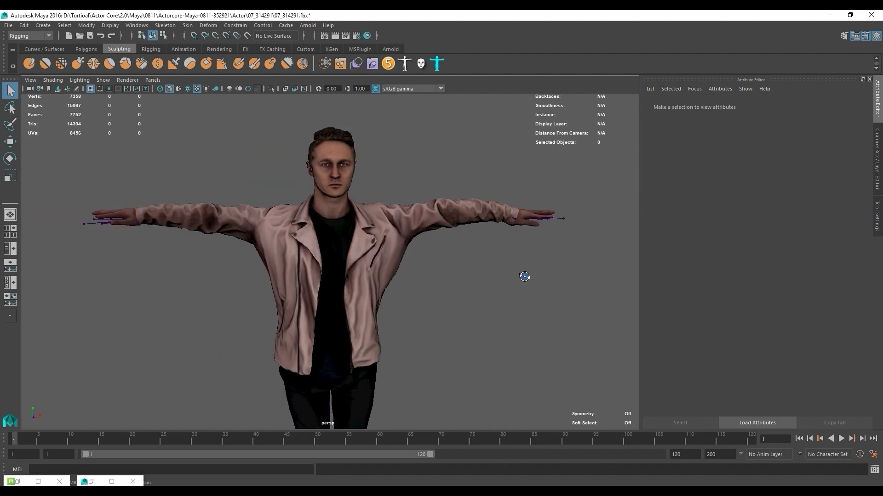
left_click_drag(524, 277, 494, 273, "alt")
left_click(308, 25)
mouse_move(348, 73)
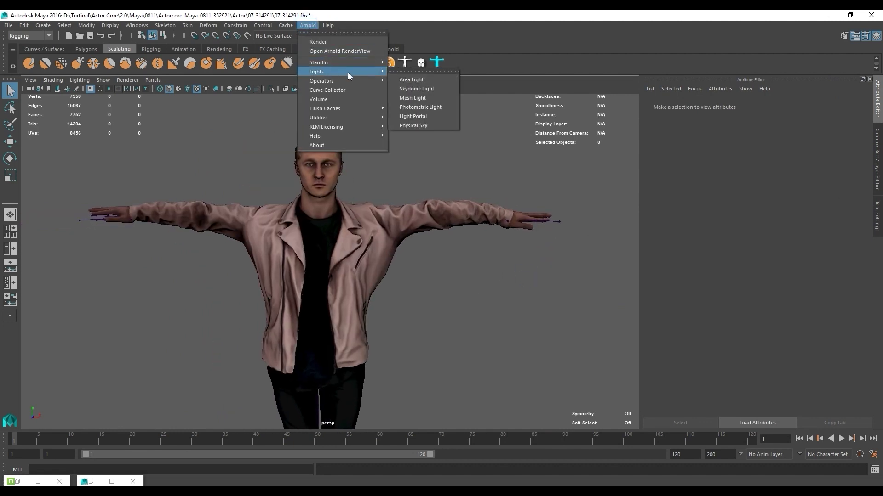
left_click(418, 89)
Render the perspective view with Arnold, examine the character with the AO map applied, and close the render view.
left_click(308, 25)
left_click(320, 38)
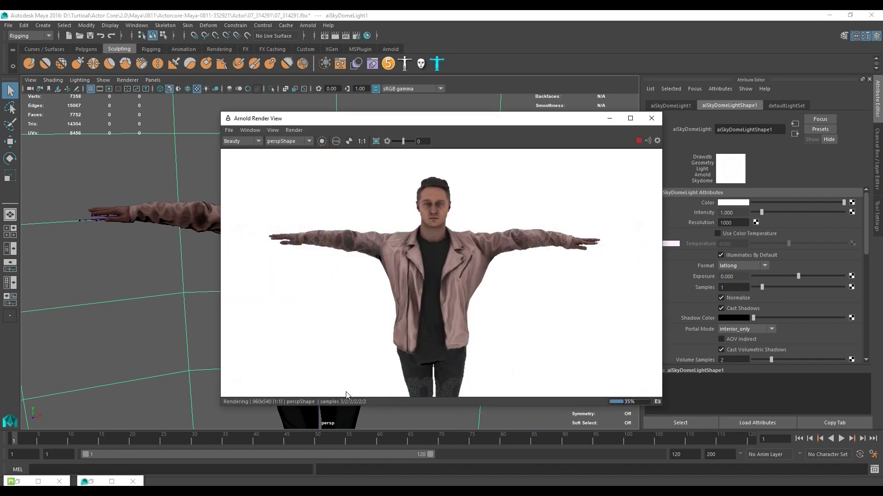
scroll(455, 225, "up", 1)
left_click_drag(432, 124, 613, 122)
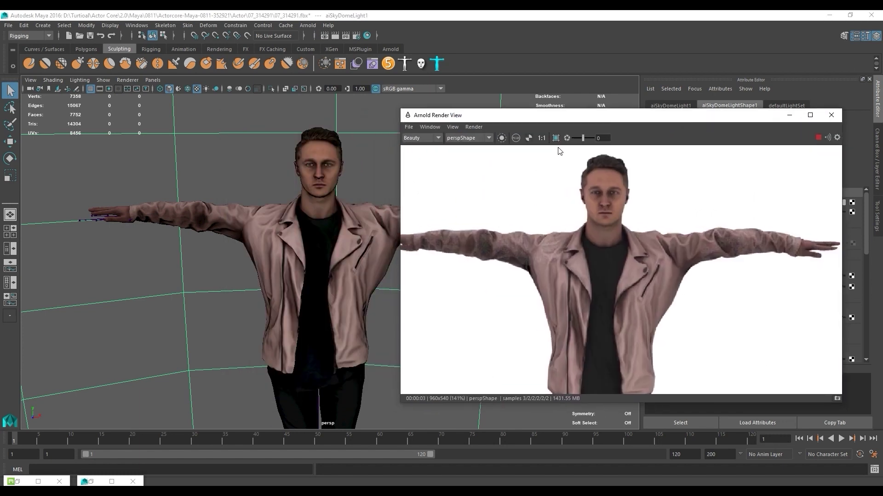
left_click(830, 115)
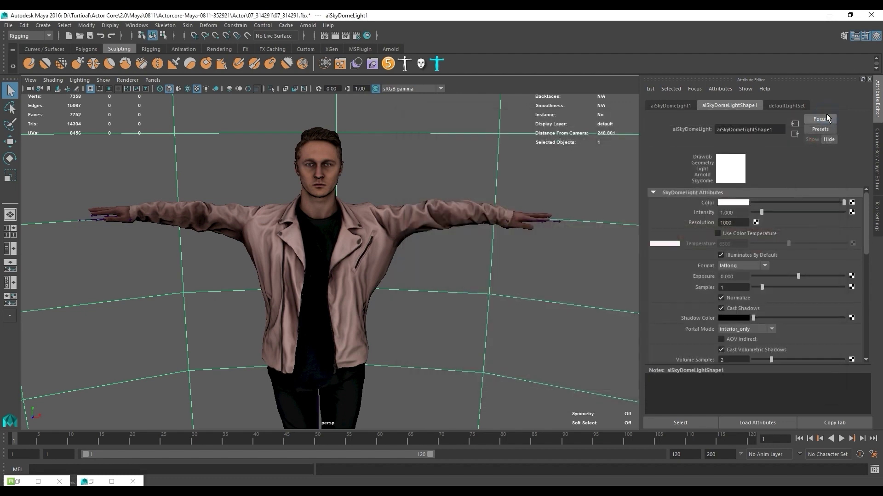
Reconnect the Character_Diffuse Out Color directly to the aiStandardSurface Base Color, bypassing aiMultiply, and render again with Arnold.
left_click(371, 64)
left_click_drag(550, 311, 639, 392)
left_click(836, 92)
left_click(308, 25)
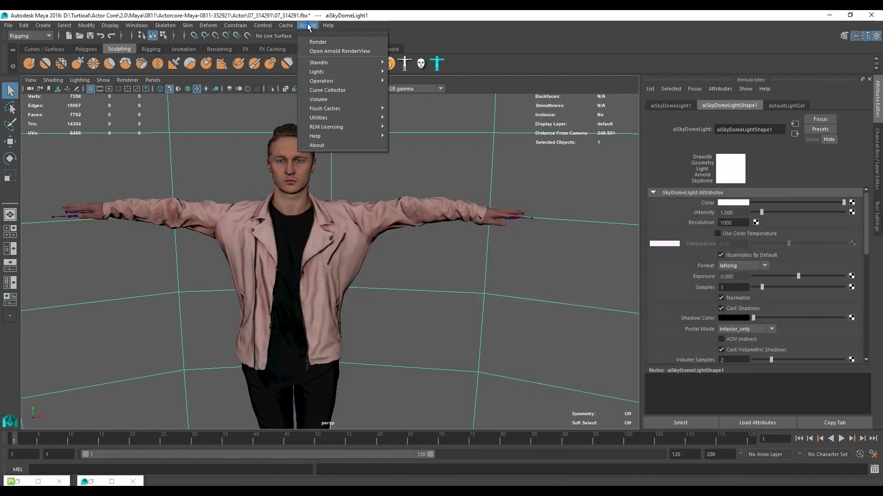
left_click(322, 33)
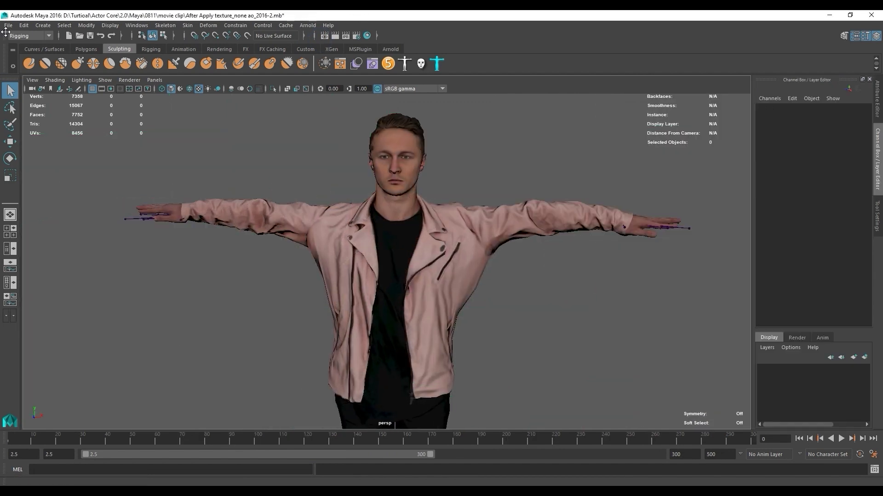
Import waiting_talk_295492.fbx from the Motion folder with the file content option set to Update animation.
left_click(7, 25)
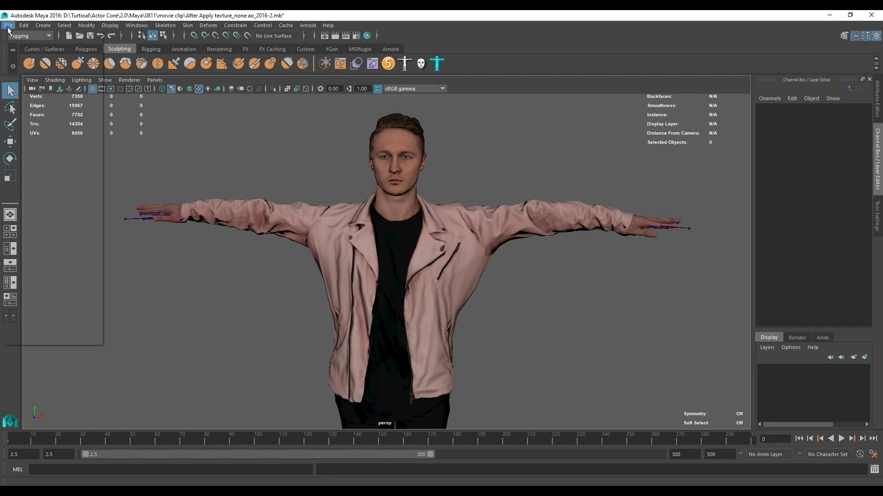
left_click(42, 127)
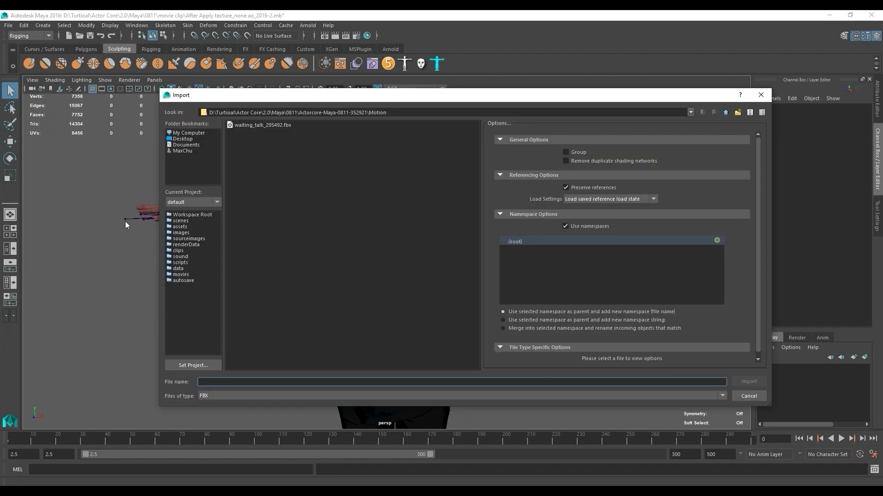
left_click(229, 128)
left_click_drag(756, 170, 763, 230)
left_click(653, 259)
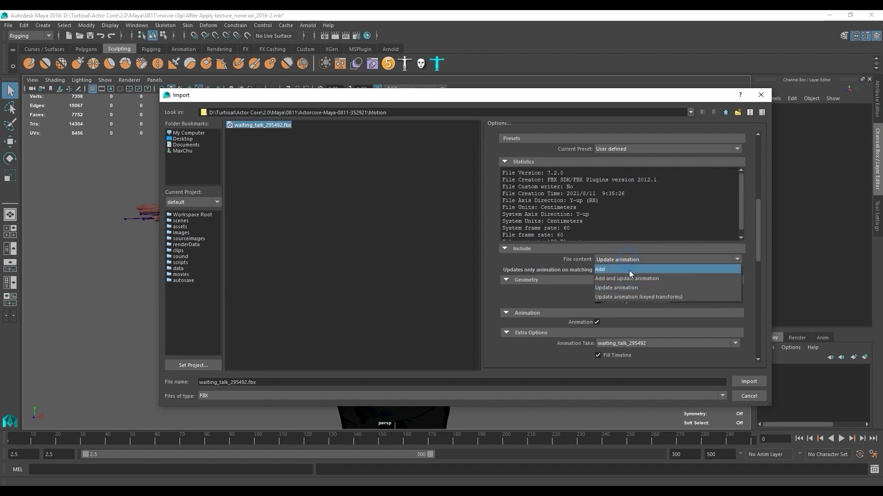
left_click(662, 288)
left_click(749, 381)
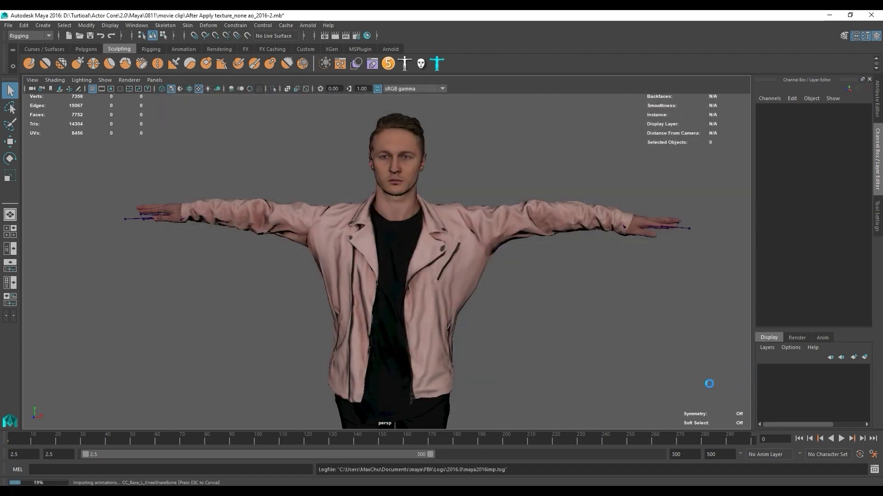
Play back the imported Waiting - Talk motion and examine it on the character.
left_click_drag(545, 358, 575, 360, "alt")
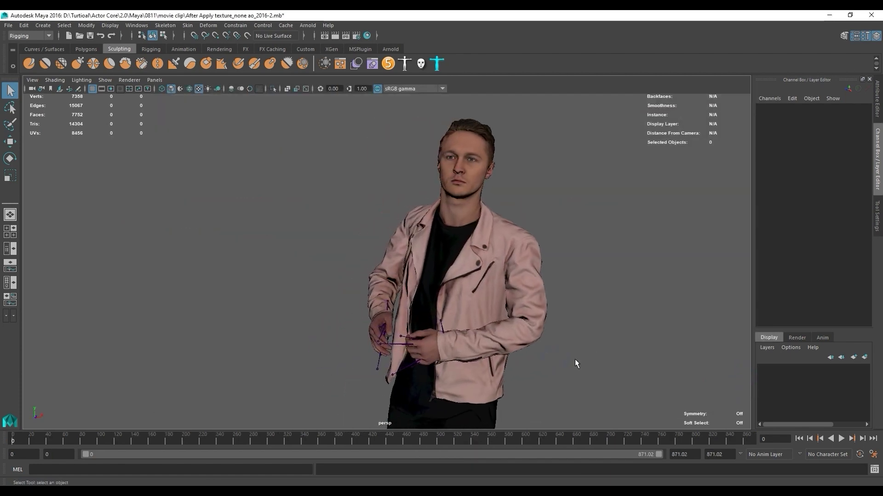
middle_click_drag(575, 359, 552, 364, "alt")
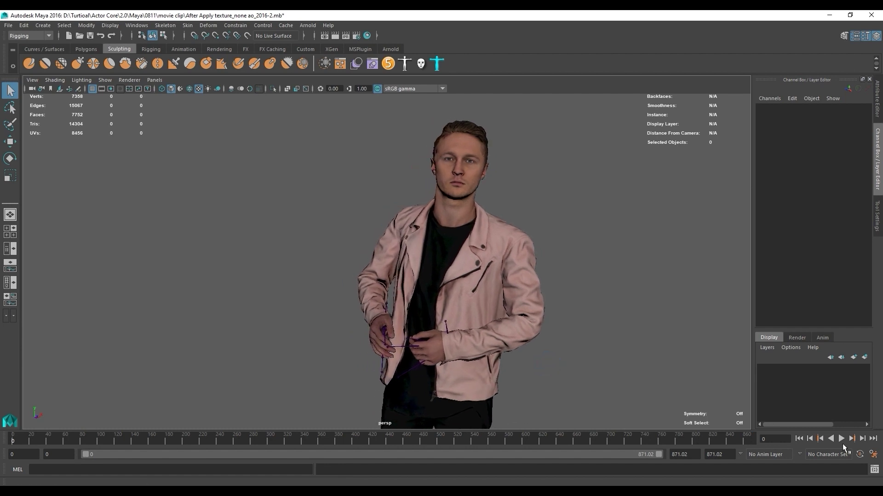
middle_click_drag(629, 324, 604, 325, "alt")
left_click(839, 439)
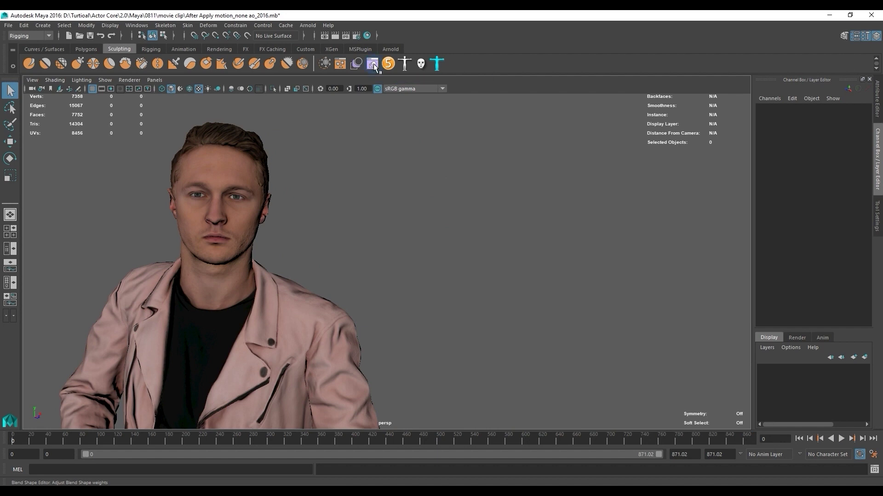
Open the Blend Shape editor for the character, browse its morph targets, and try out the eye sliders.
left_click(374, 64)
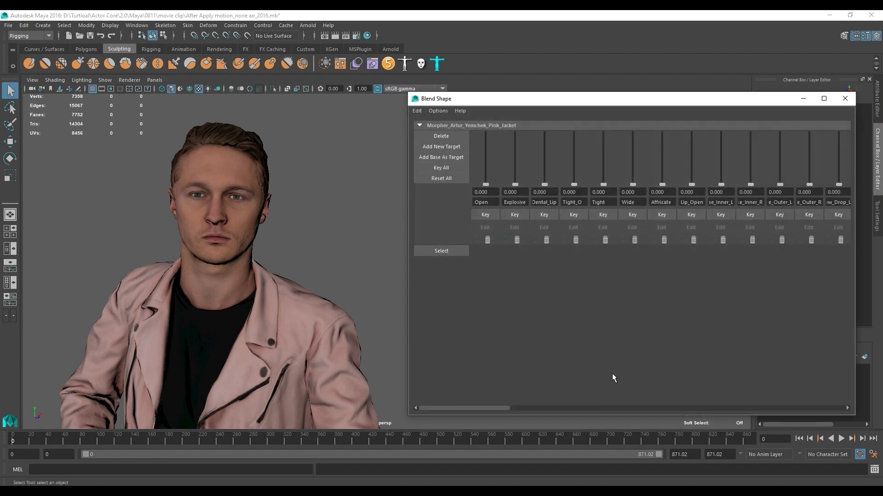
left_click_drag(492, 408, 656, 408)
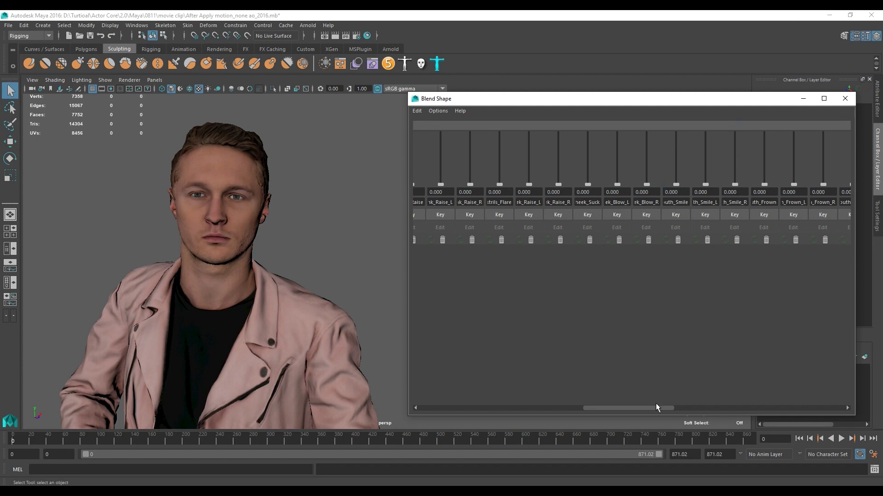
left_click_drag(657, 407, 584, 409)
mouse_move(581, 184)
left_mouse_down()
mouse_move(582, 153)
mouse_move(581, 185)
left_mouse_up()
left_click_drag(553, 184, 556, 136)
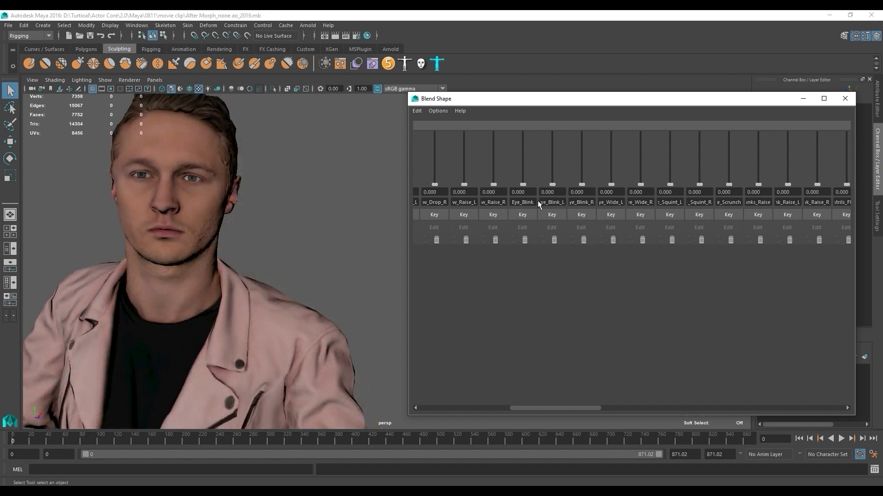
Enable automatic keyframing and key a first Eye_Blink, fully closed at frame 20 and back to 0 at frame 29.
left_click(860, 455)
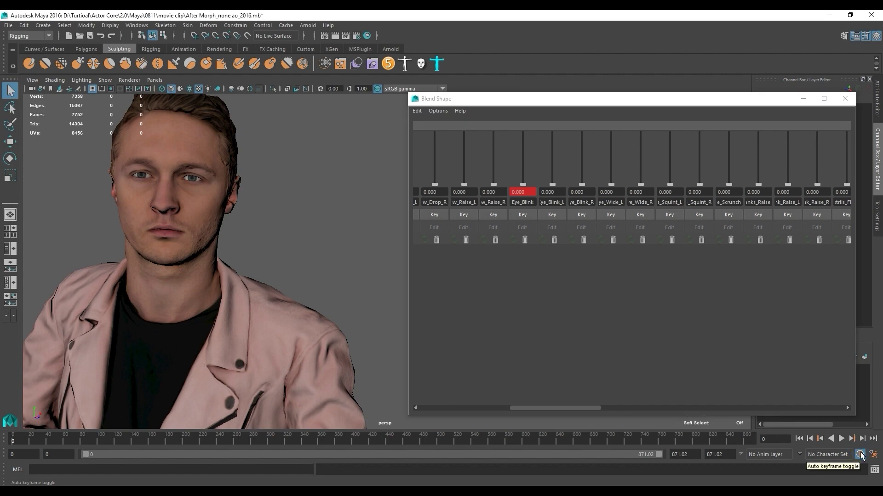
left_click_drag(14, 440, 29, 441)
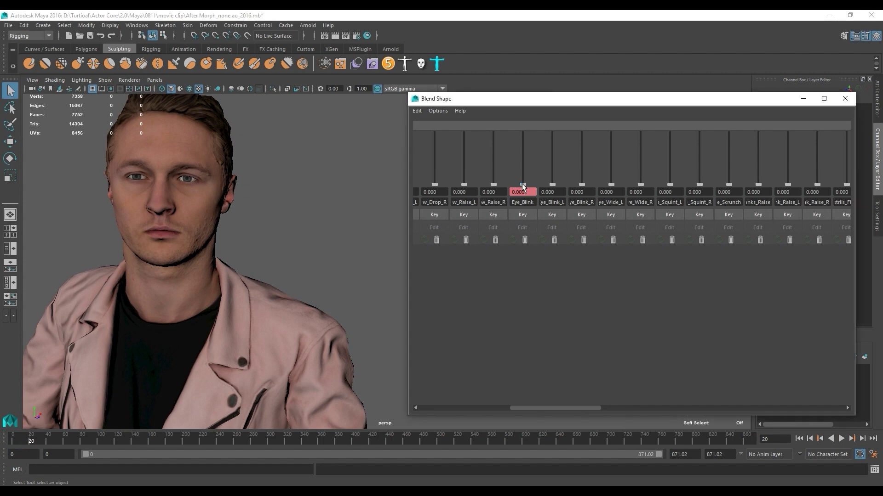
left_click_drag(522, 183, 526, 115)
mouse_move(30, 439)
left_mouse_down()
mouse_move(13, 436)
mouse_move(36, 432)
left_mouse_up()
left_click_drag(523, 134, 523, 186)
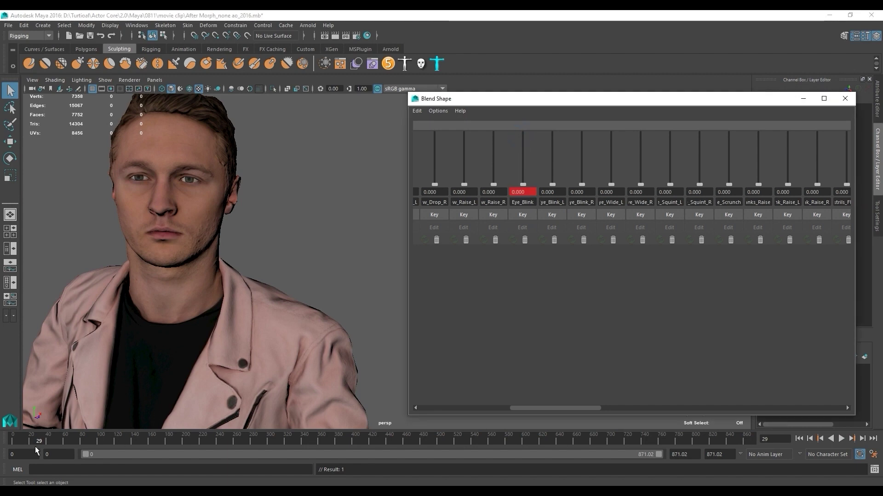
Play ahead through the motion and key a second Eye_Blink closing at frame 69, returning to 0 several frames on.
key("alt+v")
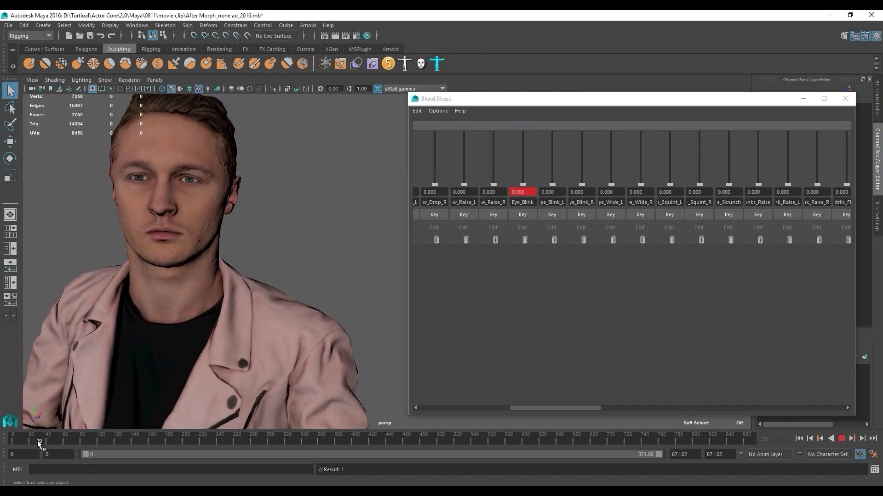
key("alt+v")
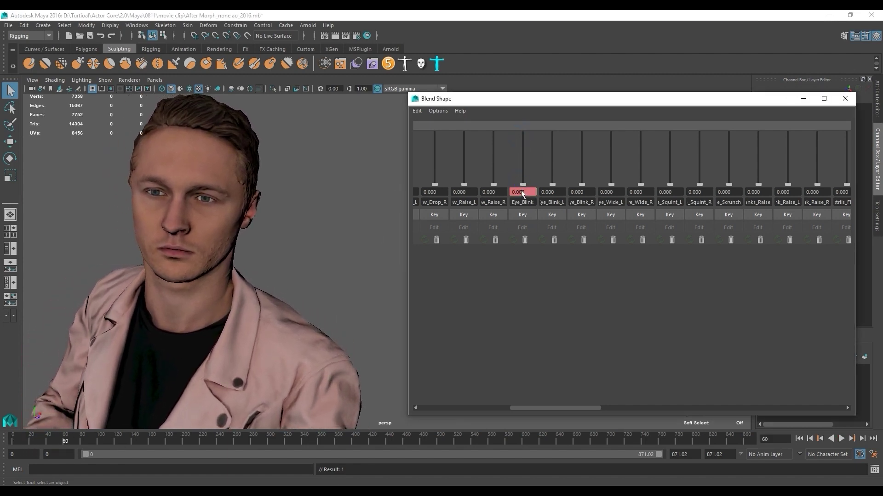
key("alt+v")
key("alt+v")
left_click_drag(522, 185, 522, 177)
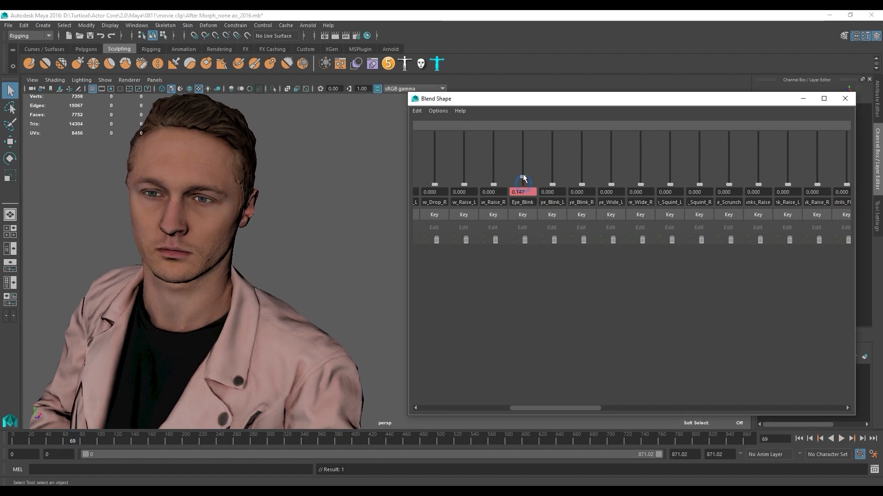
left_click_drag(73, 440, 91, 440)
left_click_drag(522, 134, 521, 162)
Key two more Eye_Blink closures at frames 113 and 134, the latter at 1.000, reopening the eyes at frame 150.
left_click_drag(88, 441, 109, 442)
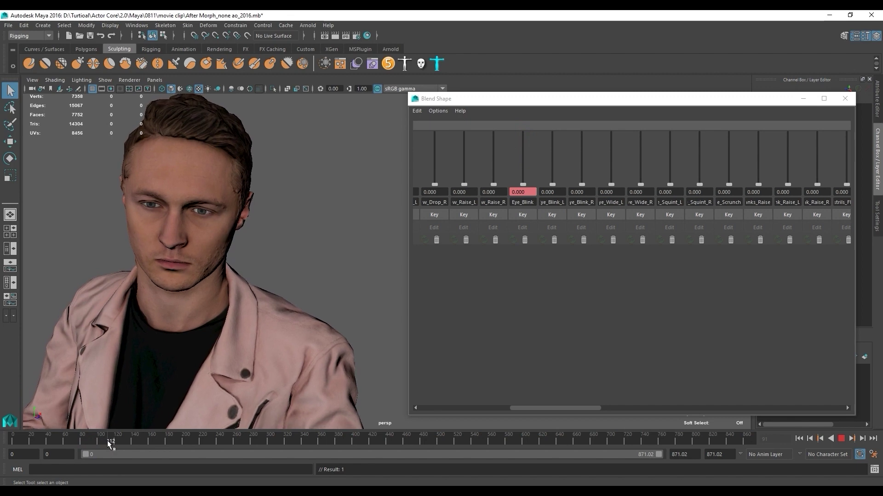
left_click(520, 187)
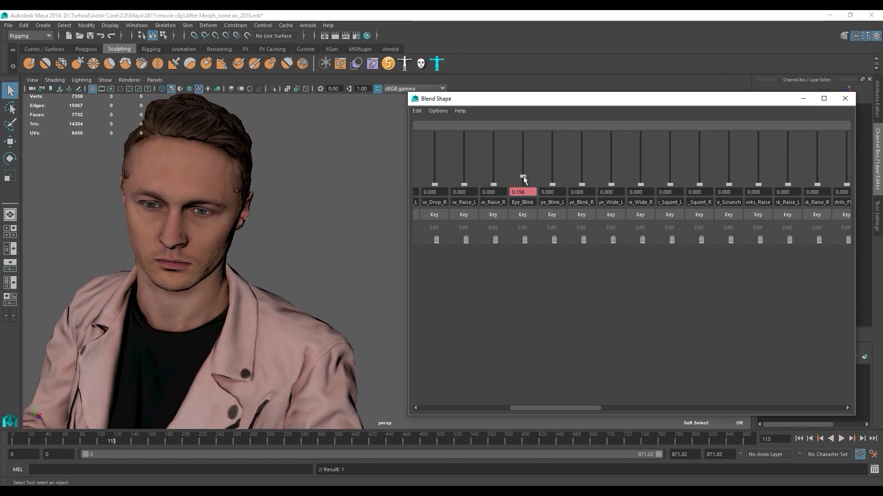
left_click_drag(114, 439, 126, 440)
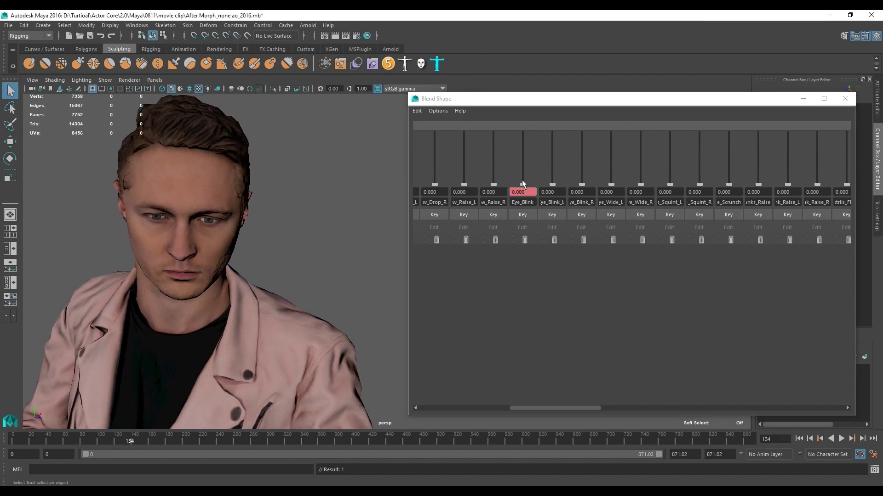
left_click_drag(522, 183, 523, 133)
left_click_drag(127, 443, 143, 441)
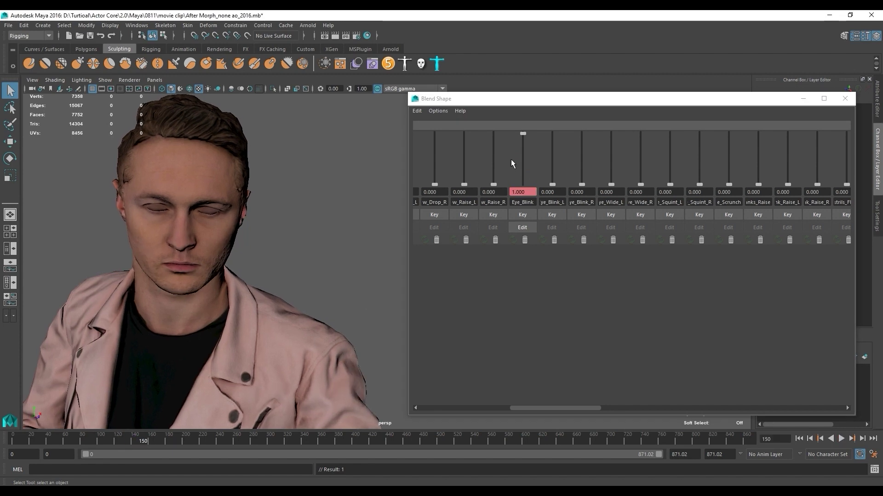
left_click_drag(522, 134, 524, 148)
Play and scrub the animation from the first frame to review the keyed blinks together with the body motion.
left_click_drag(145, 442, 12, 437)
left_click(839, 440)
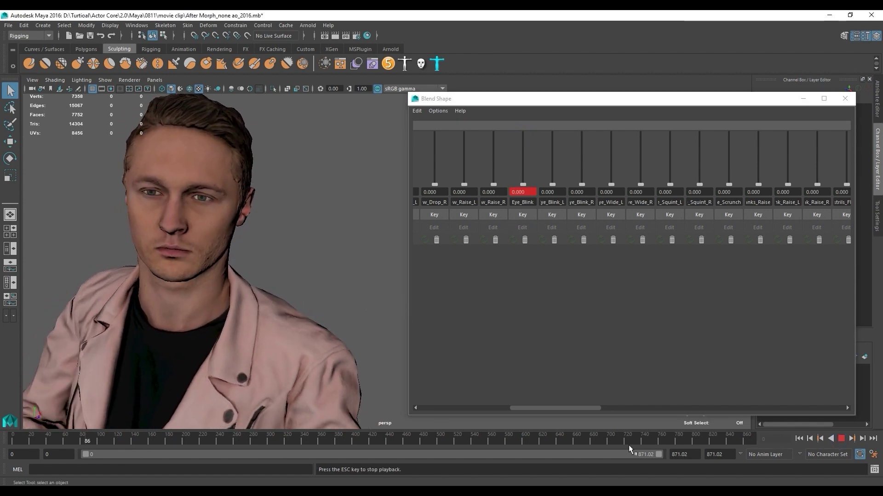
left_click(830, 439)
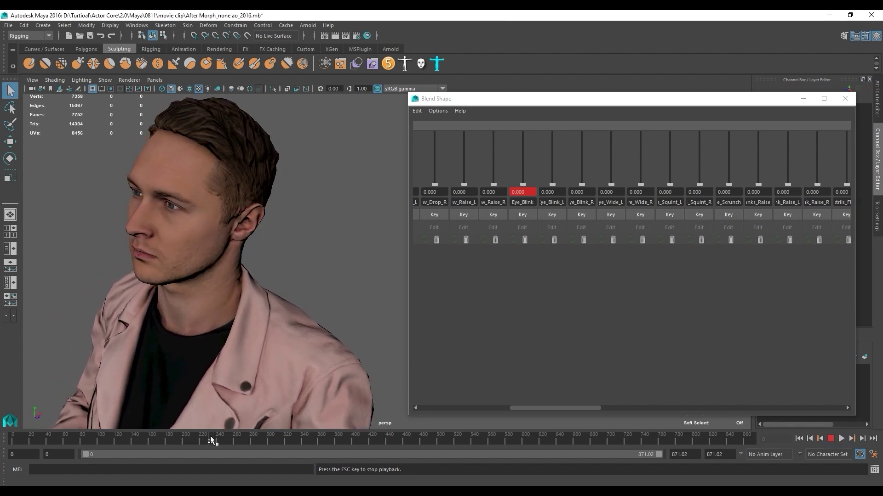
key("Escape")
left_click_drag(203, 441, 28, 440)
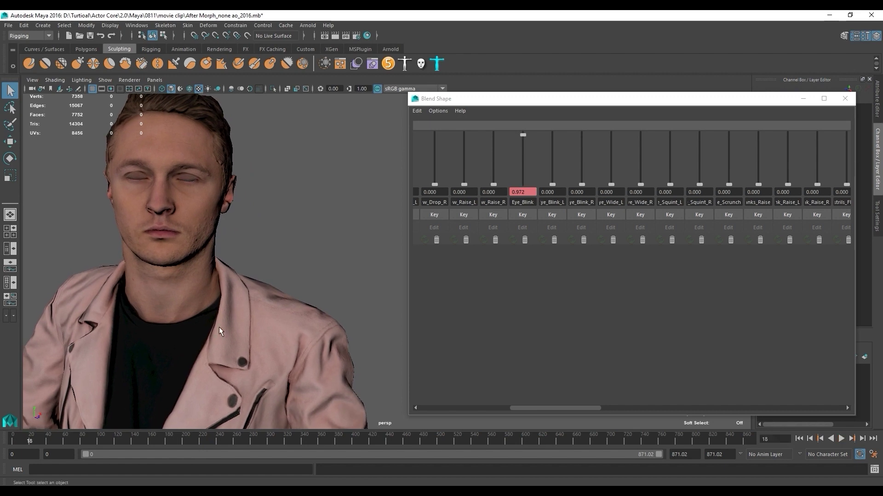
middle_click_drag(297, 231, 324, 242, "alt")
left_click_drag(46, 439, 12, 440)
left_click(840, 440)
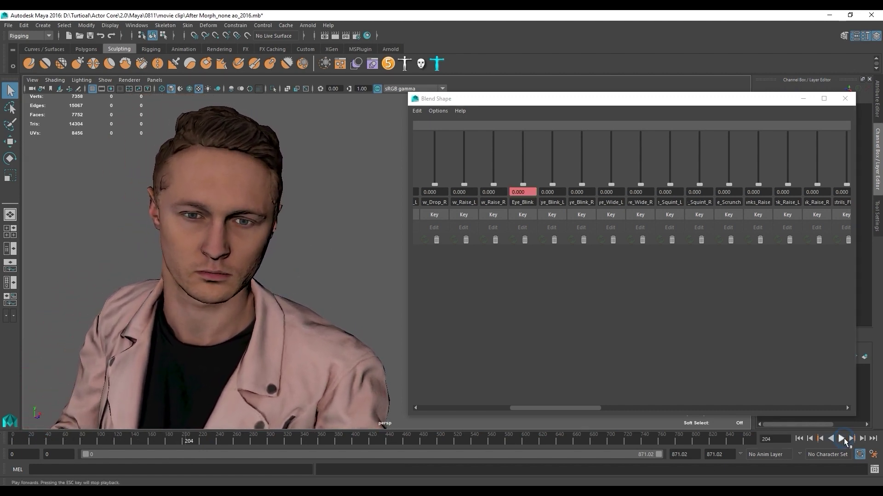
left_click_drag(186, 440, 12, 427)
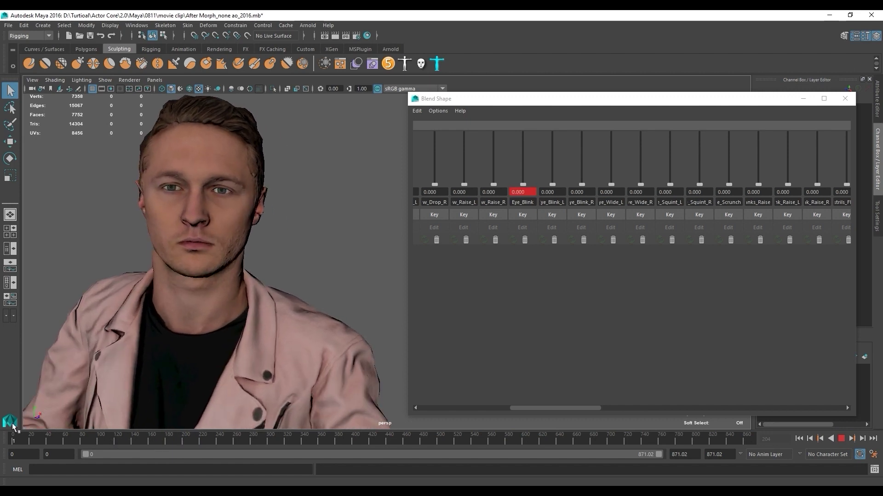